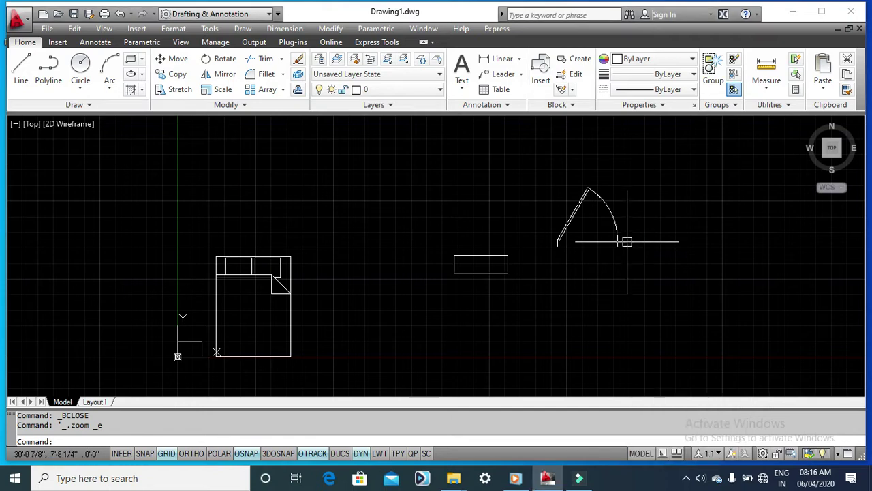
Zoom in and pan to frame the door swing and the rectangle beside it
{"action": "scroll", "coordinate": [634, 230], "scroll_direction": "up", "scroll_amount": 3}
{"action": "left_click", "coordinate": [700, 477]}
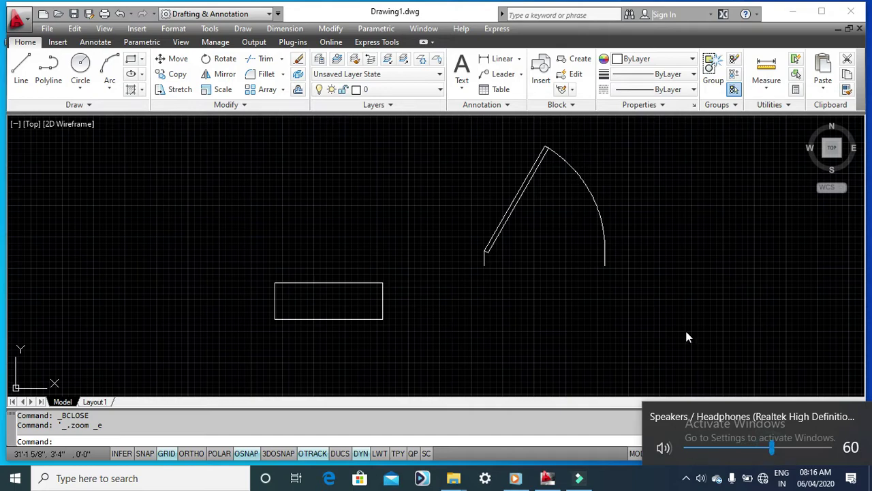
{"action": "left_click", "coordinate": [667, 323]}
{"action": "mouse_move", "coordinate": [630, 265]}
{"action": "middle_mouse_down"}
{"action": "mouse_move", "coordinate": [598, 286]}
{"action": "mouse_move", "coordinate": [539, 259]}
{"action": "mouse_move", "coordinate": [500, 280]}
{"action": "middle_mouse_up"}
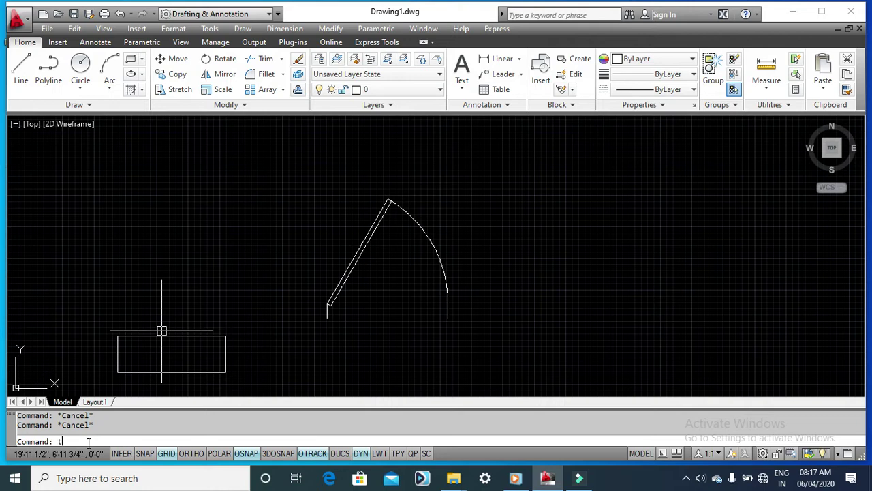
Place a second Door - Imperial block from Tool Palettes, up and right of the first
{"action": "type", "text": "p"}
{"action": "key", "text": "Return"}
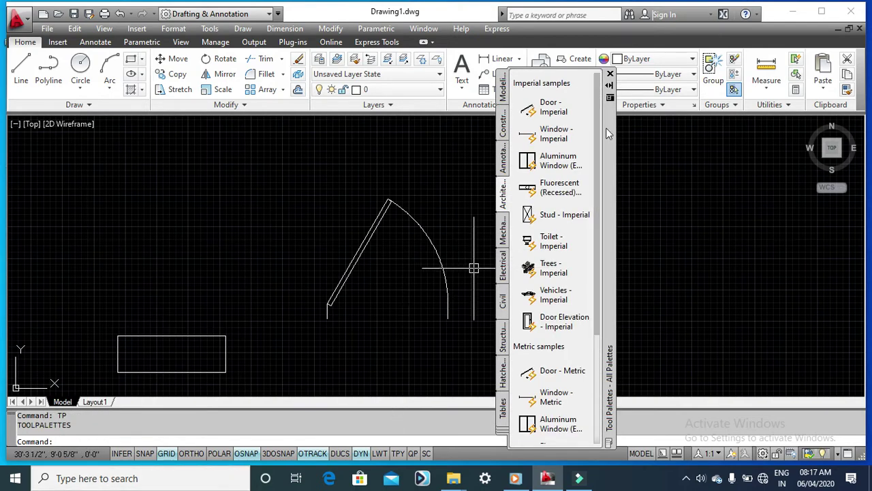
{"action": "left_click_drag", "start_coordinate": [671, 140], "coordinate": [674, 126]}
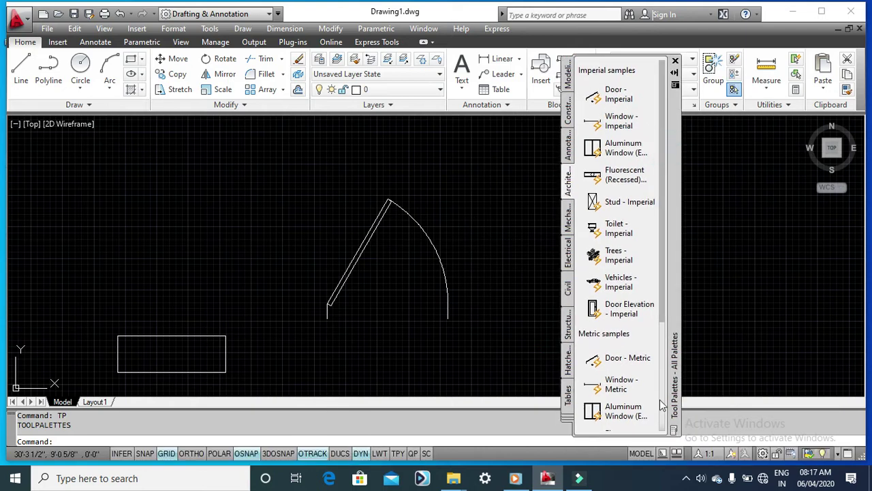
{"action": "left_click_drag", "start_coordinate": [662, 394], "coordinate": [672, 331]}
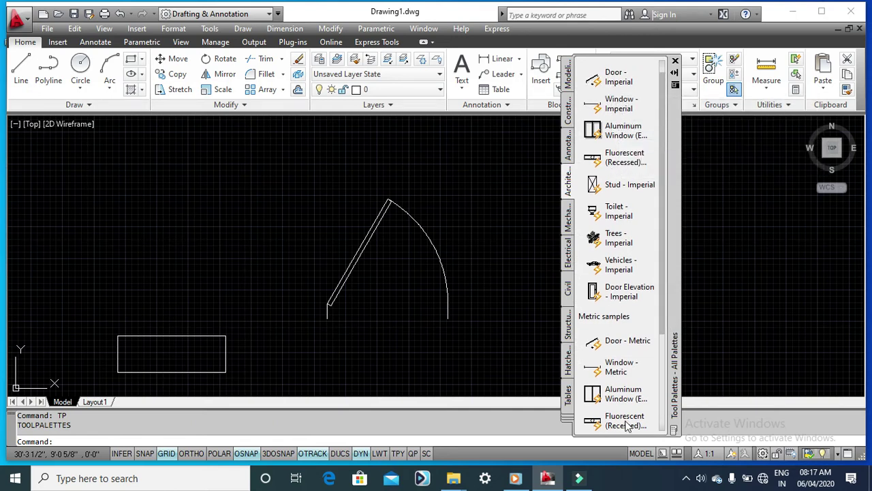
{"action": "left_click", "coordinate": [615, 80]}
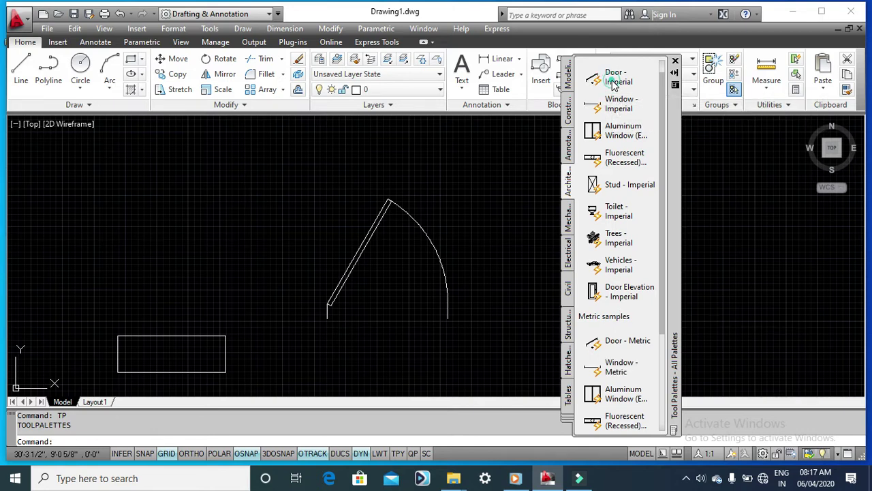
{"action": "left_click", "coordinate": [486, 212]}
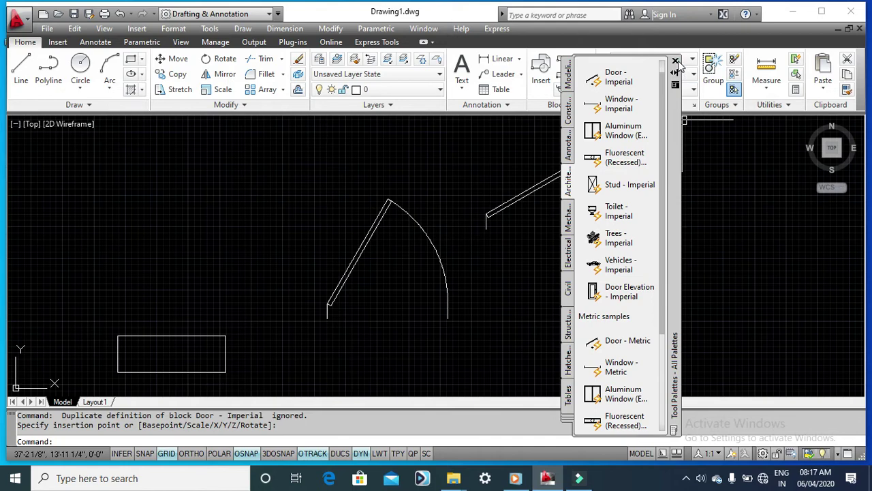
{"action": "left_click", "coordinate": [675, 62]}
Delete the lower door and frame the remaining door block in view
{"action": "left_click", "coordinate": [449, 289]}
{"action": "key", "text": "Delete"}
{"action": "left_click", "coordinate": [506, 201]}
{"action": "scroll", "coordinate": [537, 228], "scroll_direction": "up", "scroll_amount": 3}
{"action": "middle_click_drag", "start_coordinate": [563, 324], "coordinate": [563, 333]}
{"action": "middle_click_drag", "start_coordinate": [541, 221], "coordinate": [510, 261]}
{"action": "middle_click_drag", "start_coordinate": [368, 179], "coordinate": [345, 239]}
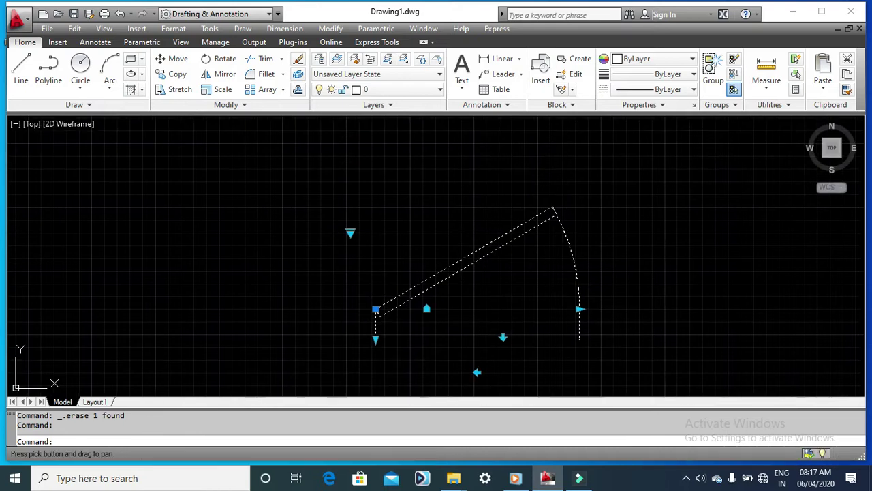
Swing the door to Open 45°, then Open 60°, using its lookup grip
{"action": "left_click", "coordinate": [349, 235]}
{"action": "left_click", "coordinate": [350, 233]}
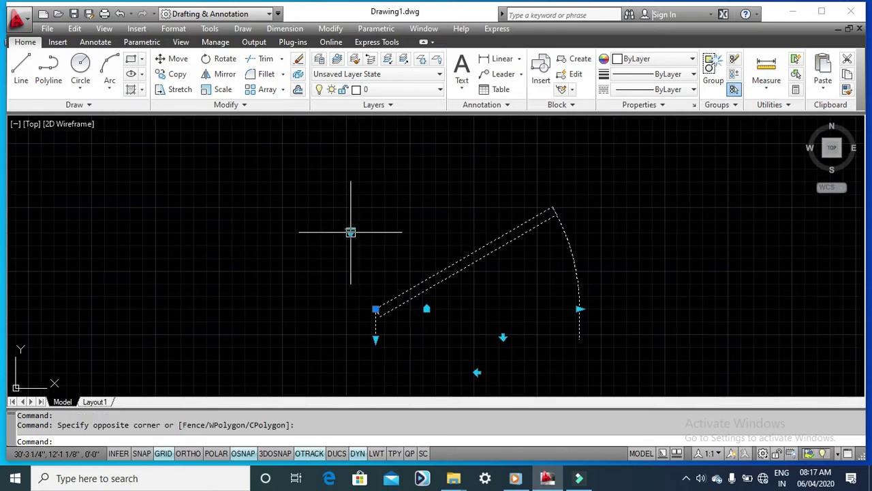
{"action": "left_click", "coordinate": [351, 232]}
{"action": "left_click", "coordinate": [361, 255]}
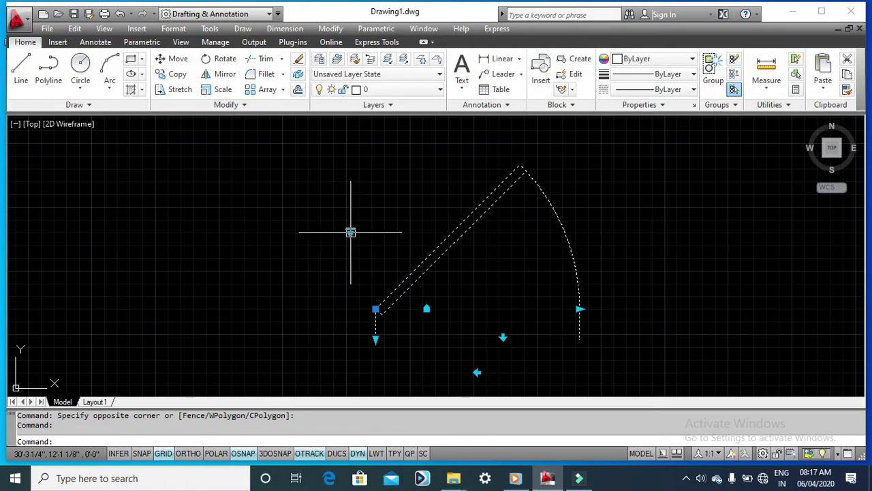
{"action": "left_click", "coordinate": [351, 234]}
{"action": "left_click", "coordinate": [387, 272]}
Set the door to Open 90°, then Closed, then back to Open 60°
{"action": "left_click", "coordinate": [350, 236]}
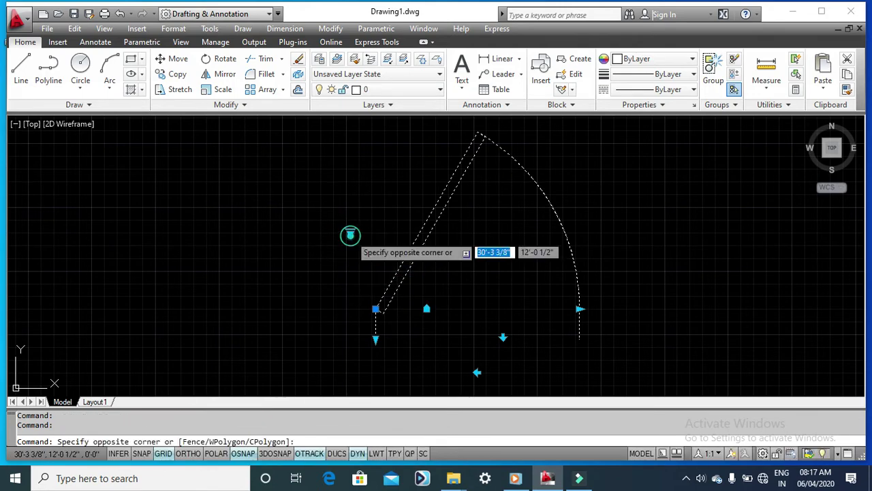
{"action": "left_click", "coordinate": [351, 240]}
{"action": "left_click", "coordinate": [350, 236]}
{"action": "left_click", "coordinate": [350, 235]}
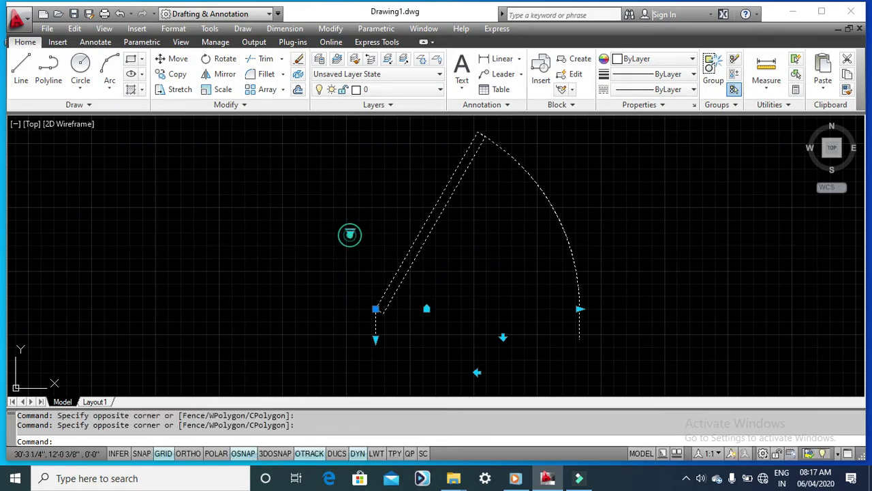
{"action": "left_click", "coordinate": [351, 232]}
{"action": "left_click", "coordinate": [379, 284]}
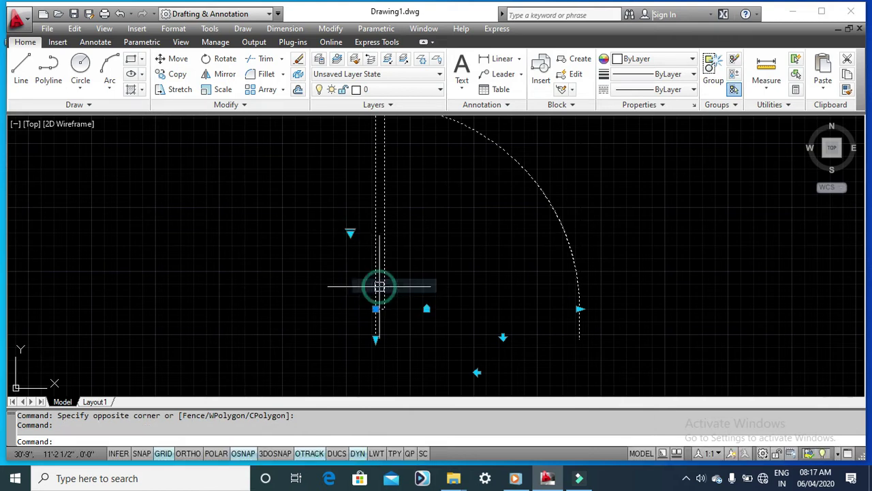
{"action": "left_click", "coordinate": [350, 234]}
{"action": "left_click", "coordinate": [378, 296]}
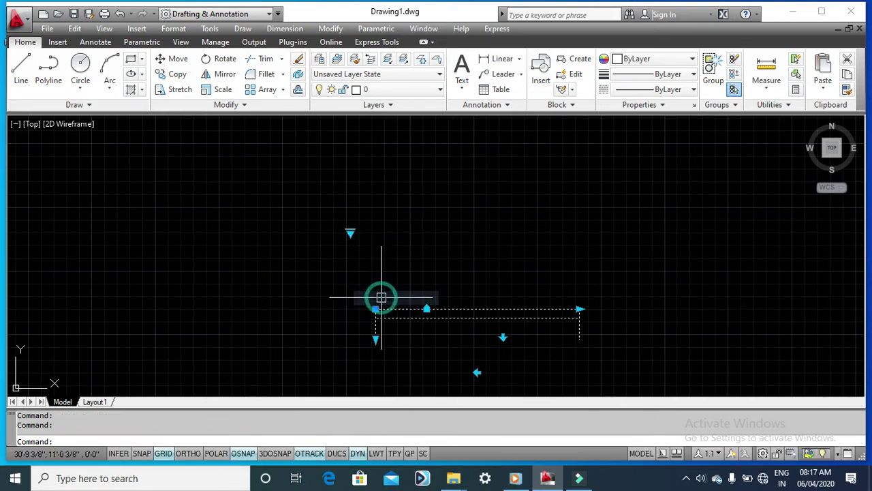
{"action": "left_click", "coordinate": [350, 232]}
{"action": "left_click", "coordinate": [383, 269]}
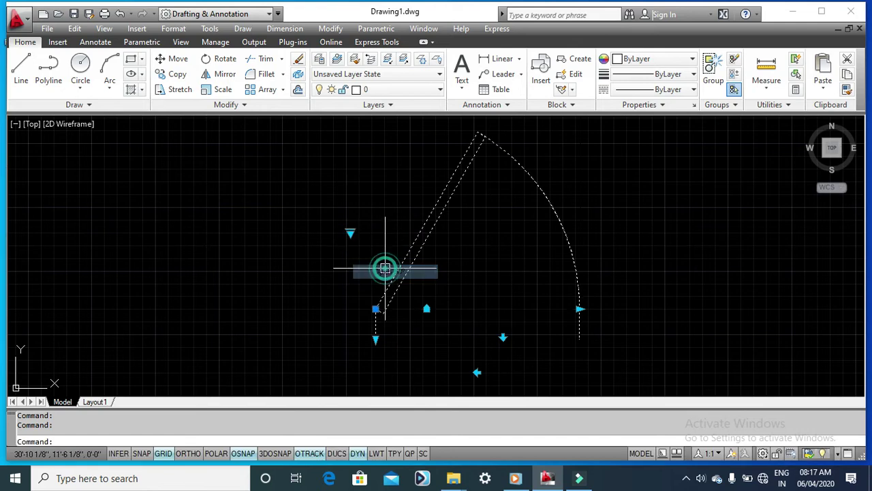
Deselect the door and make a crossing selection near it
{"action": "scroll", "coordinate": [481, 266], "scroll_direction": "down", "scroll_amount": 3}
{"action": "scroll", "coordinate": [481, 265], "scroll_direction": "up", "scroll_amount": 2}
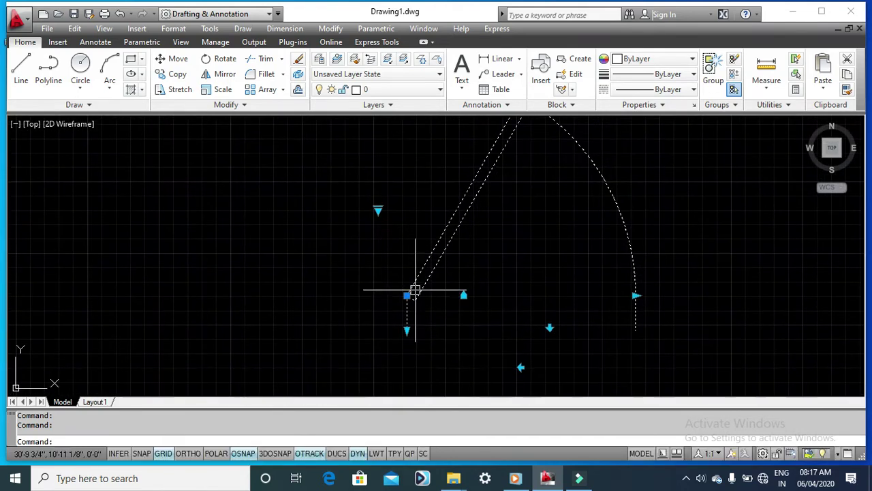
{"action": "key", "text": "Escape"}
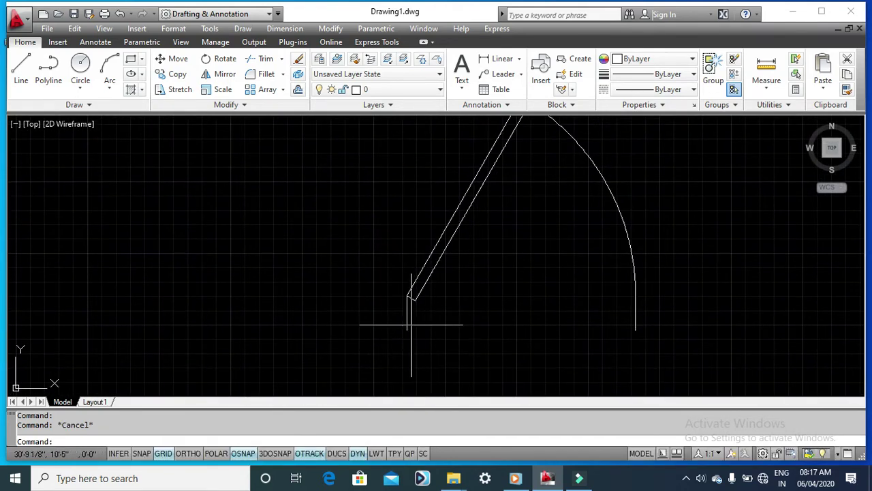
{"action": "left_click", "coordinate": [411, 324]}
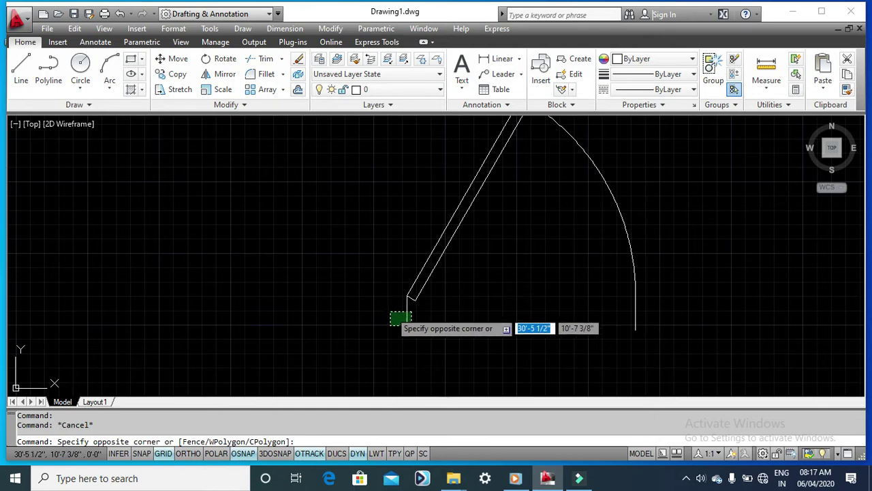
{"action": "left_click", "coordinate": [393, 309]}
{"action": "scroll", "coordinate": [436, 308], "scroll_direction": "down", "scroll_amount": 2}
{"action": "scroll", "coordinate": [475, 304], "scroll_direction": "up", "scroll_amount": 1}
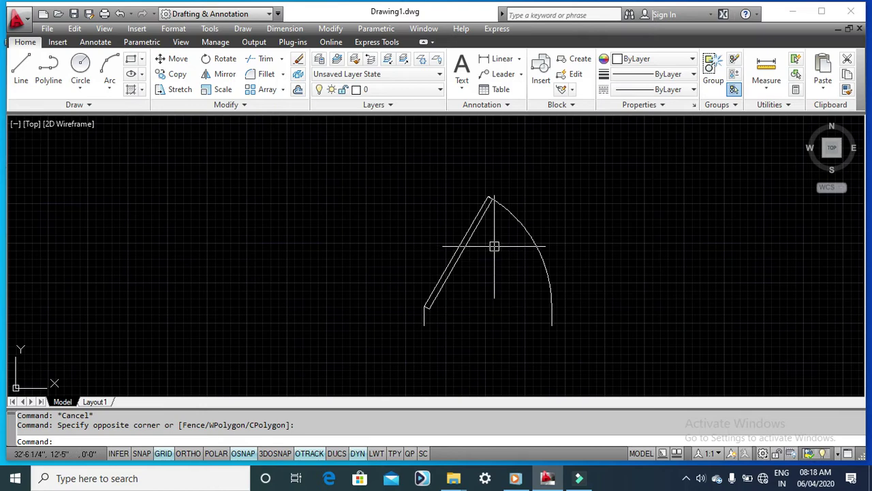
Select the door's line-and-arc outline, pan right and up, and reselect it by its arc
{"action": "left_click", "coordinate": [548, 268]}
{"action": "left_click", "coordinate": [532, 285]}
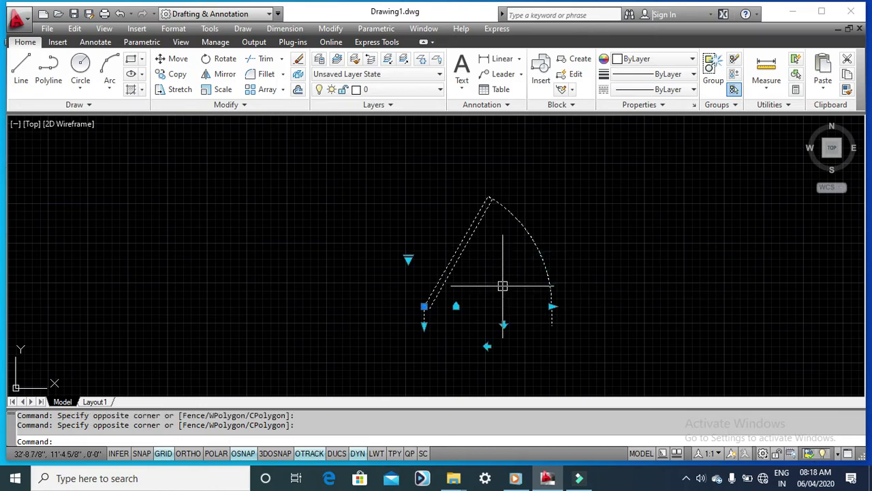
{"action": "middle_click_drag", "start_coordinate": [563, 337], "coordinate": [595, 336]}
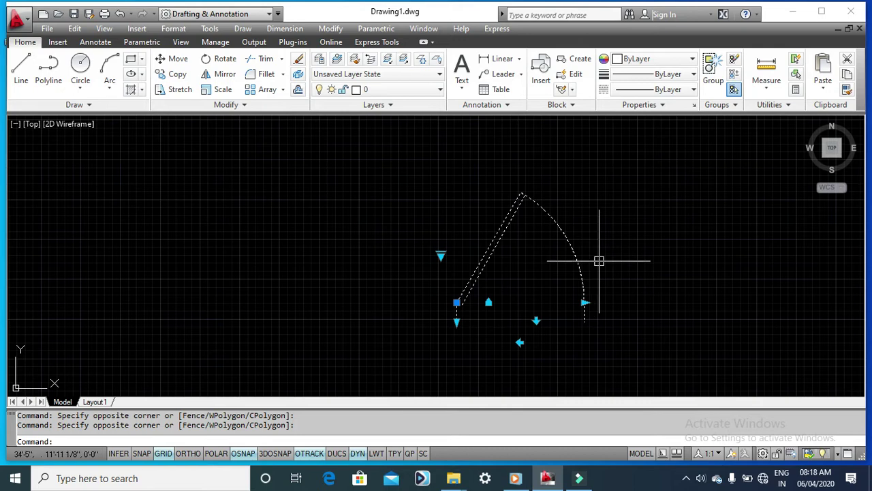
{"action": "key", "text": "Escape"}
{"action": "middle_click_drag", "start_coordinate": [598, 264], "coordinate": [624, 243]}
{"action": "left_click", "coordinate": [600, 233]}
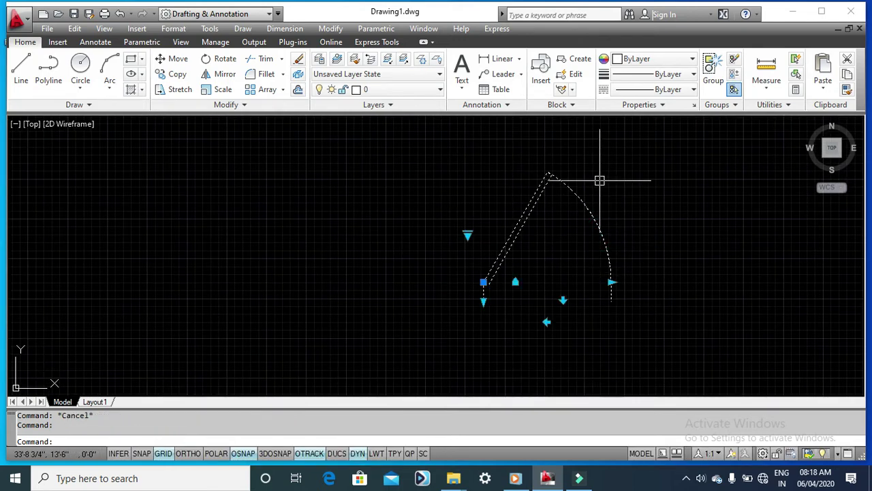
{"action": "key", "text": "Escape"}
{"action": "left_click", "coordinate": [602, 245]}
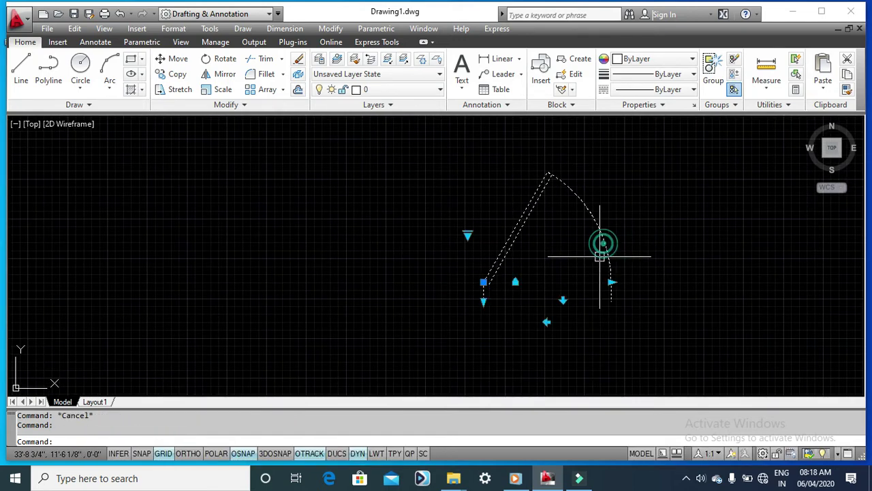
Open the door block in the Block Editor and show the Door Size parameter's properties
{"action": "double_click", "coordinate": [609, 249]}
{"action": "left_click", "coordinate": [430, 324]}
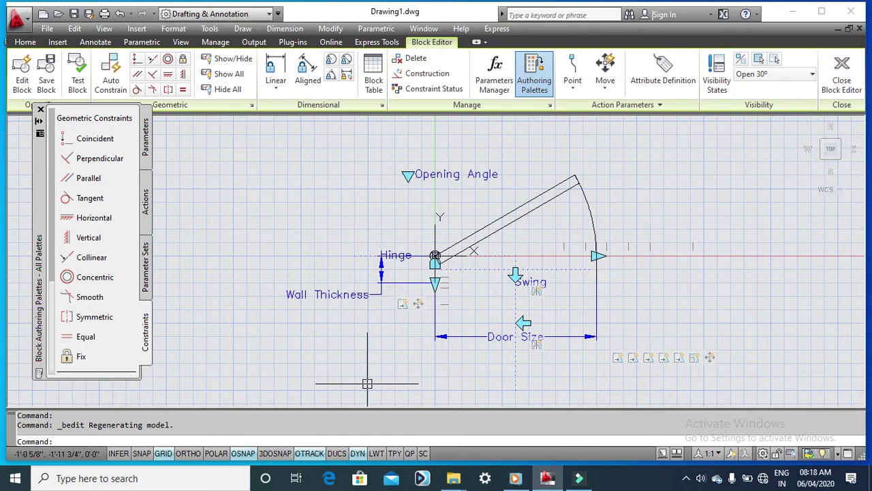
{"action": "scroll", "coordinate": [423, 325], "scroll_direction": "up", "scroll_amount": 5}
{"action": "scroll", "coordinate": [402, 324], "scroll_direction": "down", "scroll_amount": 4}
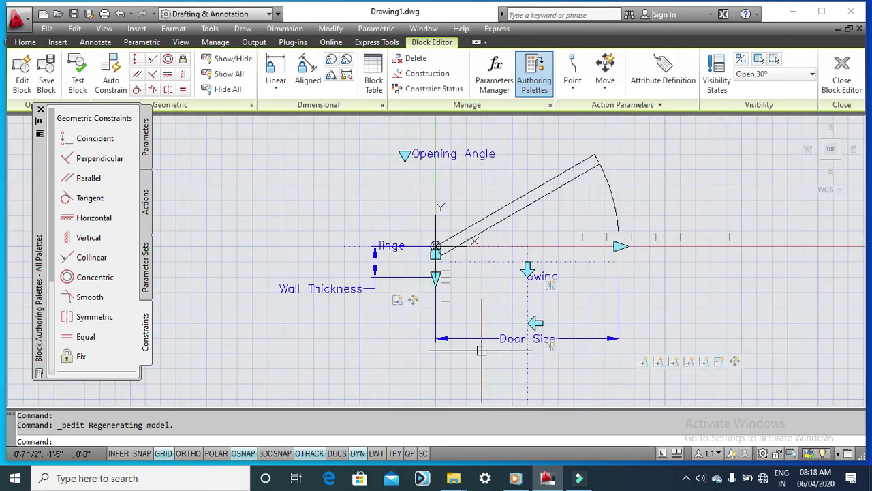
{"action": "left_click", "coordinate": [593, 339]}
{"action": "right_click", "coordinate": [642, 311]}
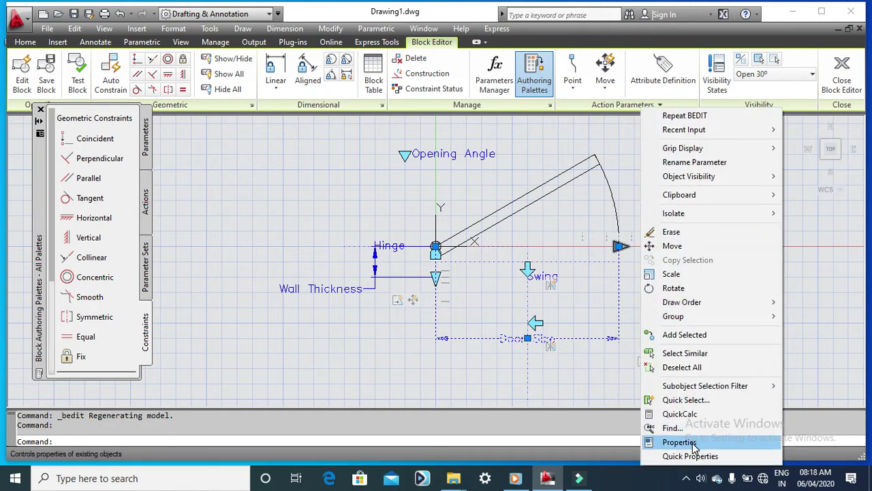
{"action": "left_click", "coordinate": [665, 442]}
Review the Door Size distance value list, then close it and Properties unchanged
{"action": "left_click_drag", "start_coordinate": [20, 155], "coordinate": [43, 266]}
{"action": "left_click", "coordinate": [175, 196]}
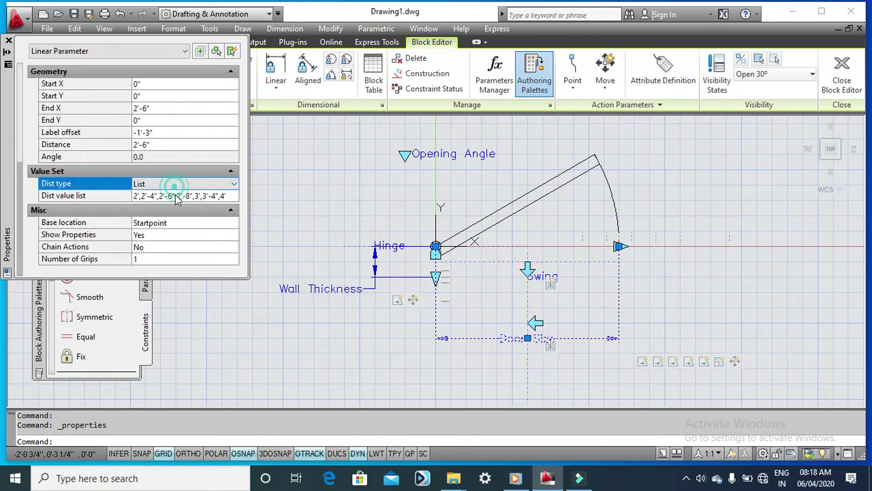
{"action": "left_click", "coordinate": [233, 196]}
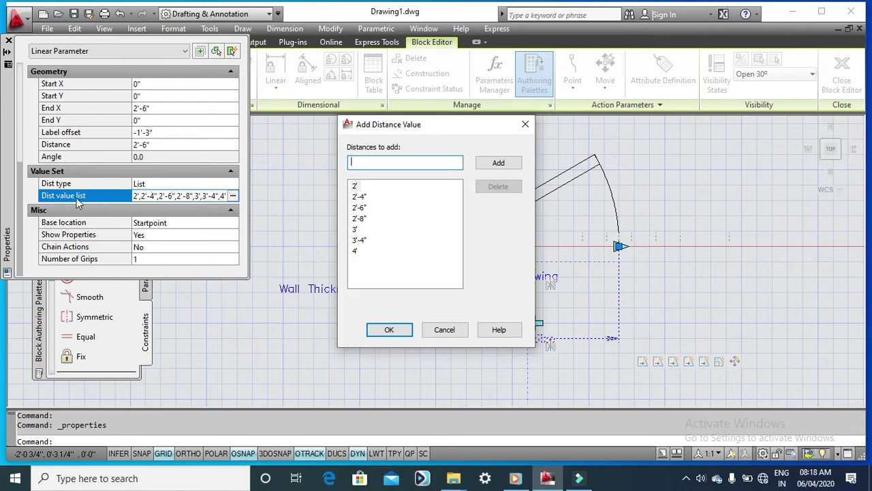
{"action": "left_click", "coordinate": [523, 129]}
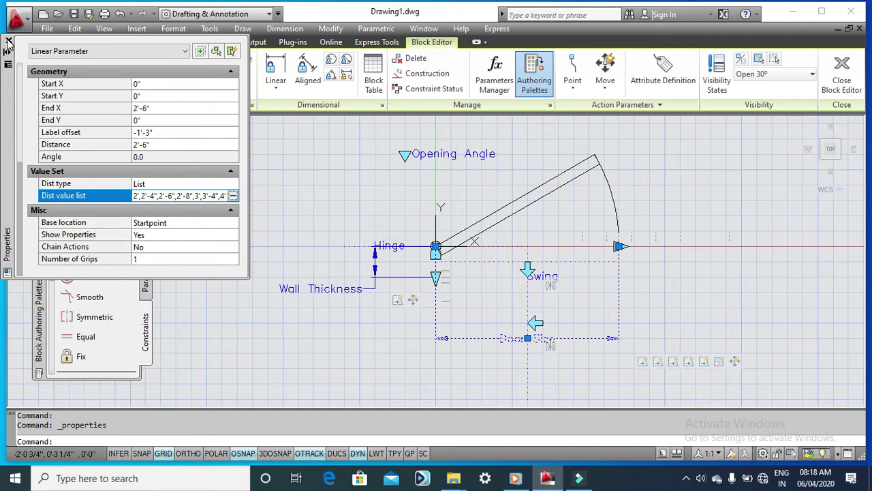
{"action": "left_click", "coordinate": [8, 42]}
Add 3'-3" to the Door Size parameter's Dist value list and close Properties
{"action": "left_click", "coordinate": [584, 338]}
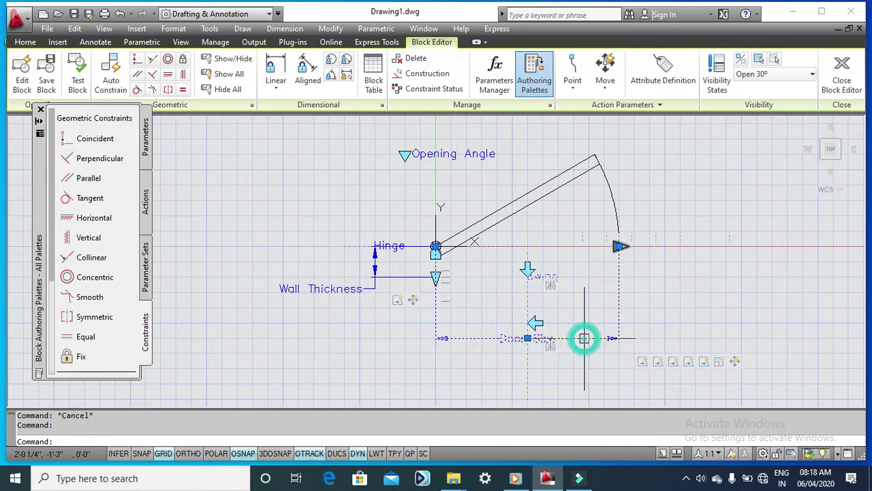
{"action": "right_click", "coordinate": [584, 338]}
{"action": "left_click", "coordinate": [640, 444]}
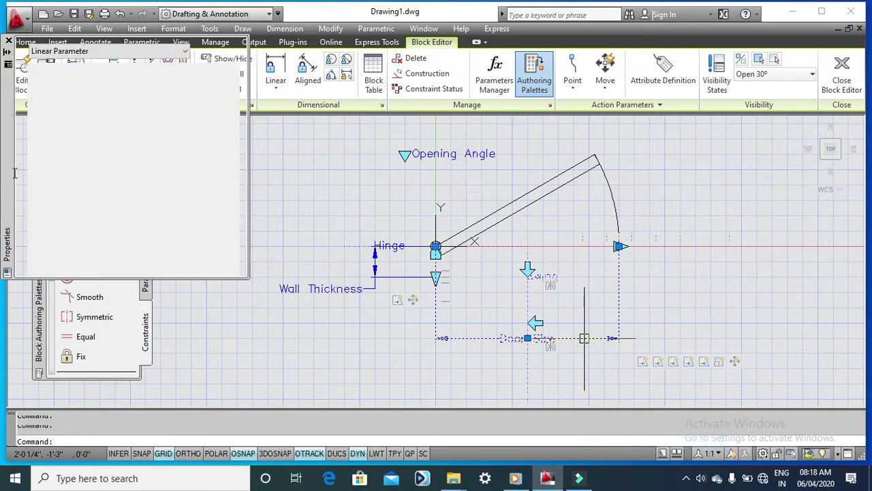
{"action": "left_click_drag", "start_coordinate": [19, 108], "coordinate": [14, 230]}
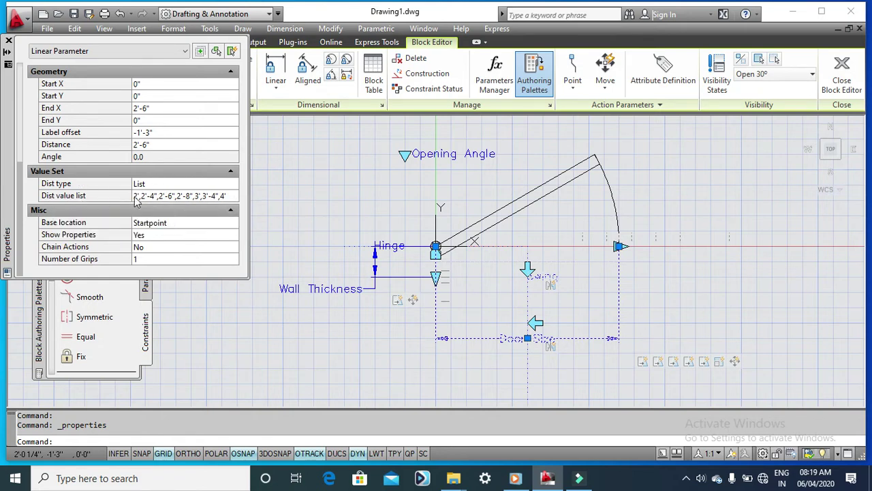
{"action": "left_click", "coordinate": [231, 197]}
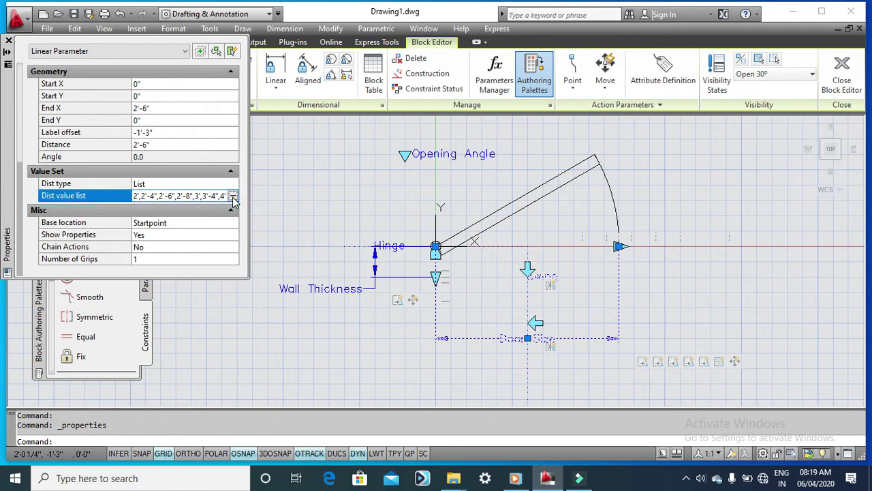
{"action": "left_click", "coordinate": [232, 196]}
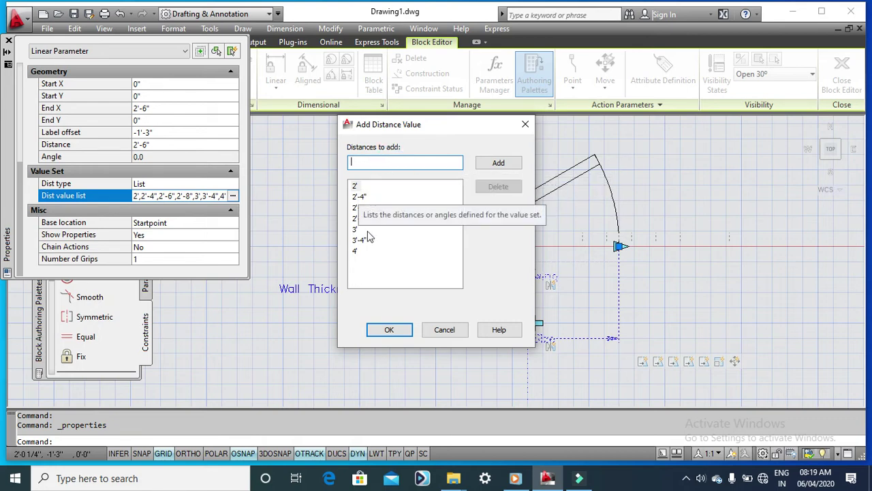
{"action": "left_click", "coordinate": [388, 163]}
{"action": "type", "text": "3'3\""}
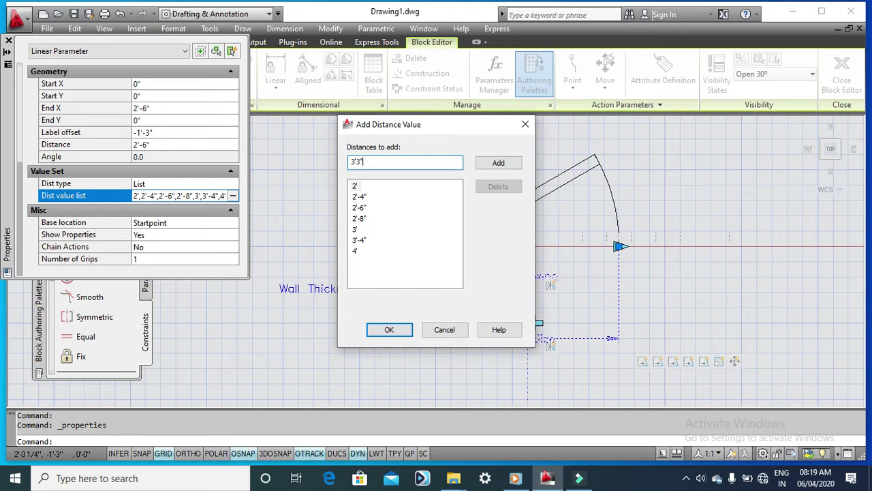
{"action": "left_click", "coordinate": [498, 162]}
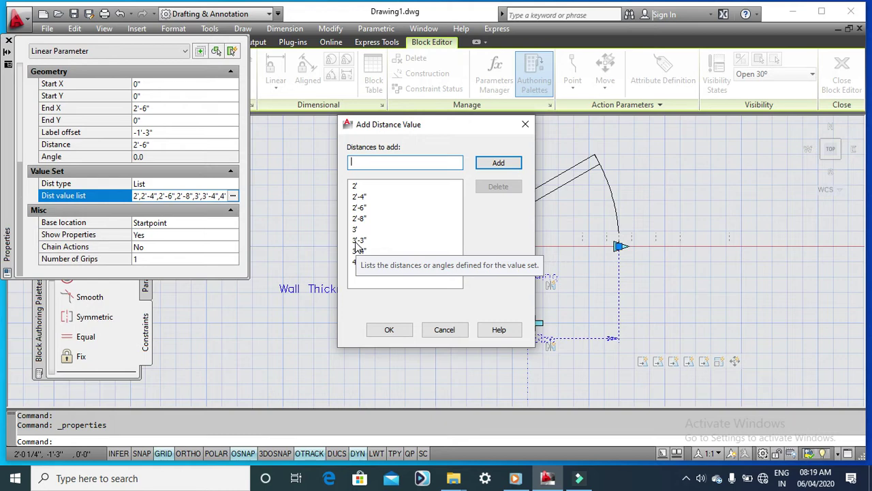
{"action": "left_click", "coordinate": [385, 329]}
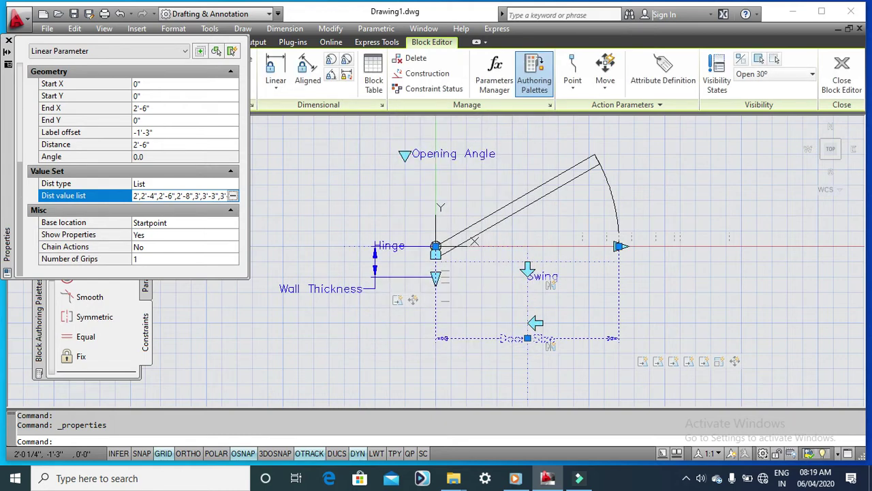
{"action": "left_click", "coordinate": [8, 42]}
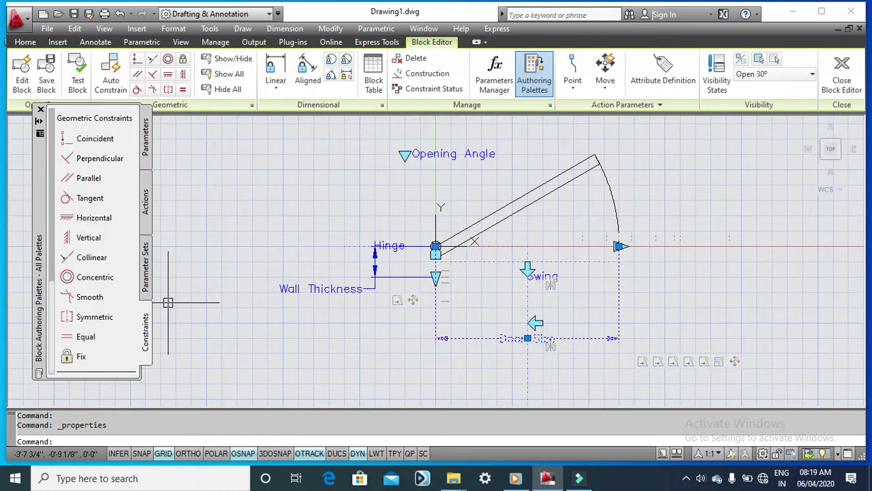
Save the block changes, return to the drawing, and center the door
{"action": "left_click", "coordinate": [843, 80]}
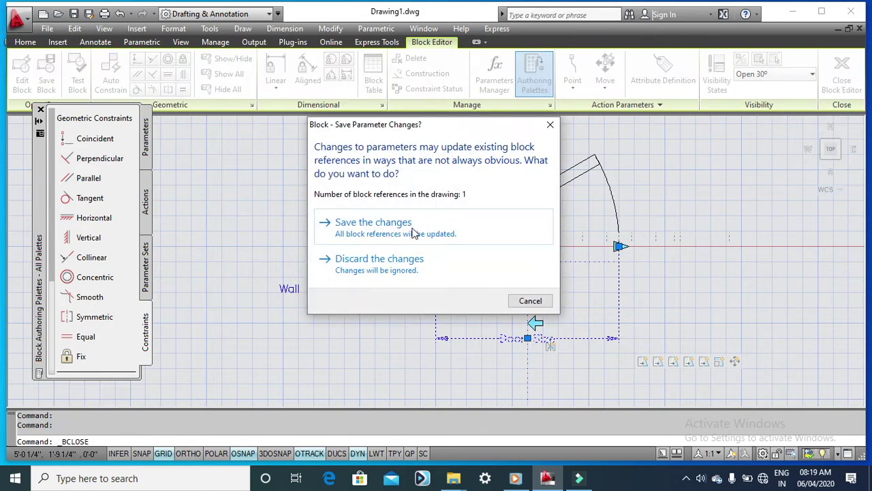
{"action": "left_click", "coordinate": [404, 235]}
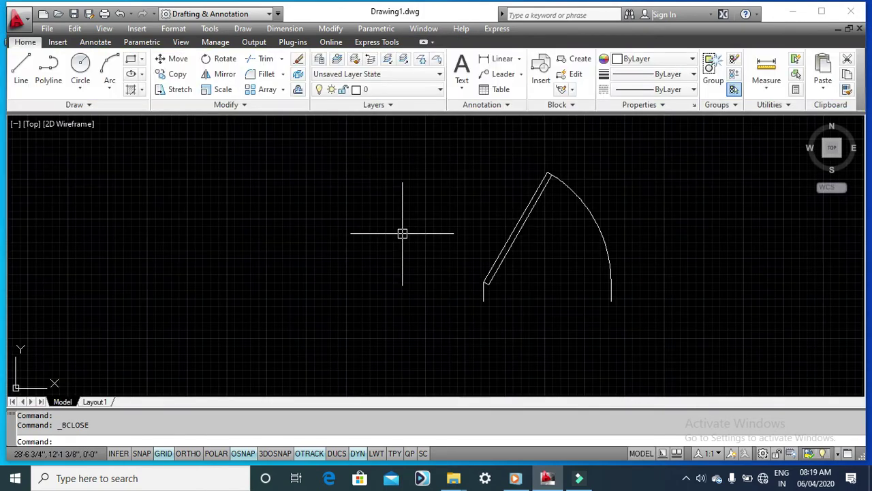
{"action": "middle_click_drag", "start_coordinate": [564, 264], "coordinate": [499, 257]}
Stretch the placed door's Door Size grip to a new width
{"action": "left_click", "coordinate": [542, 228]}
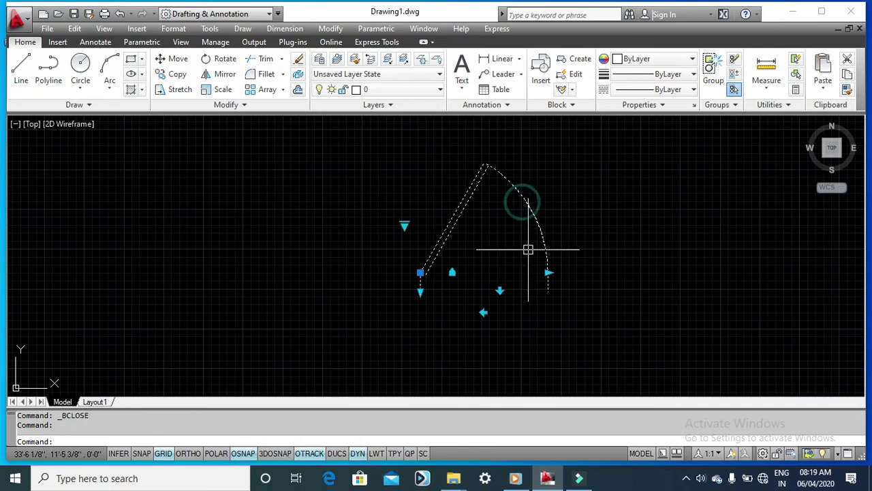
{"action": "left_click", "coordinate": [547, 272]}
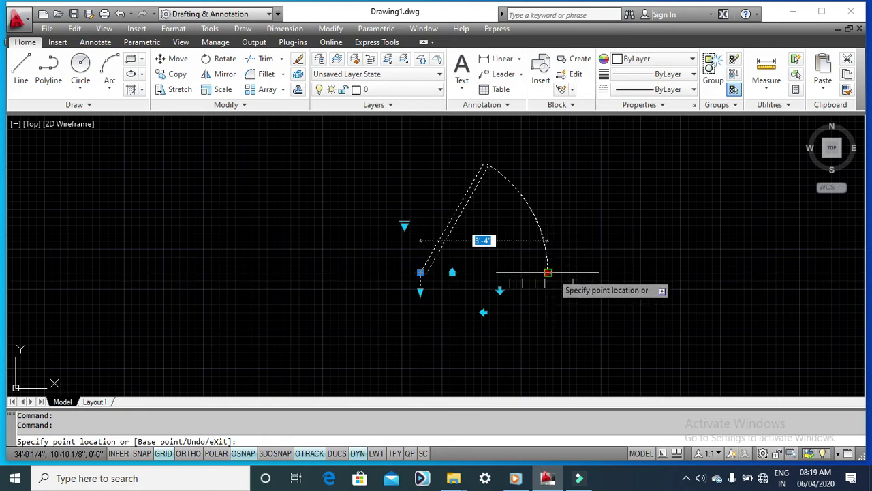
{"action": "scroll", "coordinate": [545, 273], "scroll_direction": "up", "scroll_amount": 3}
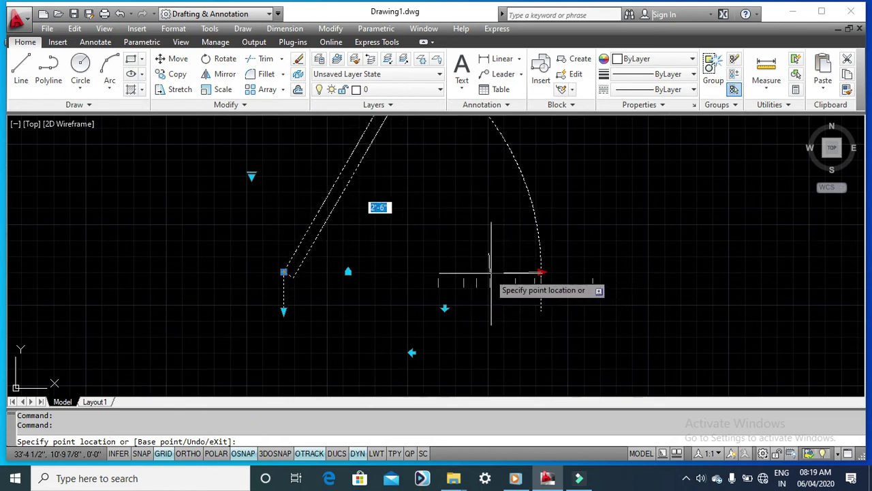
{"action": "left_click", "coordinate": [532, 274]}
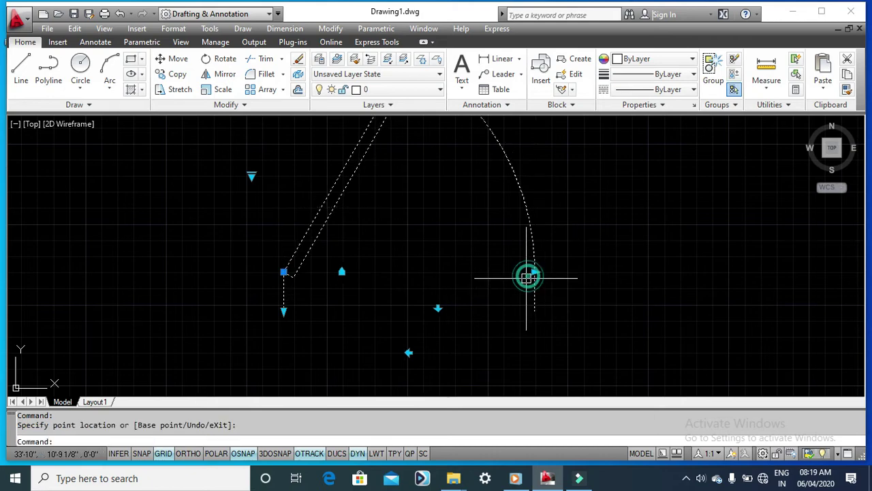
{"action": "scroll", "coordinate": [614, 323], "scroll_direction": "down", "scroll_amount": 2}
{"action": "key", "text": "Escape"}
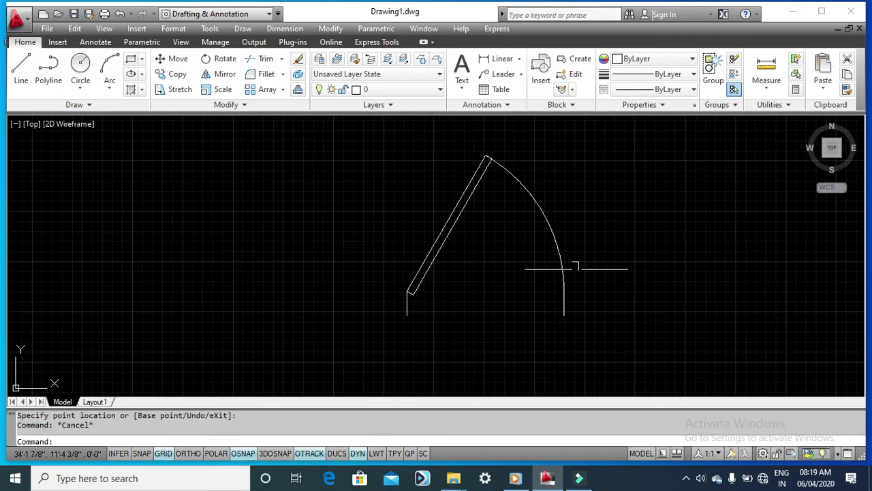
Reopen the door block in the Block Editor and show Door Size properties
{"action": "double_click", "coordinate": [560, 288]}
{"action": "left_click", "coordinate": [427, 326]}
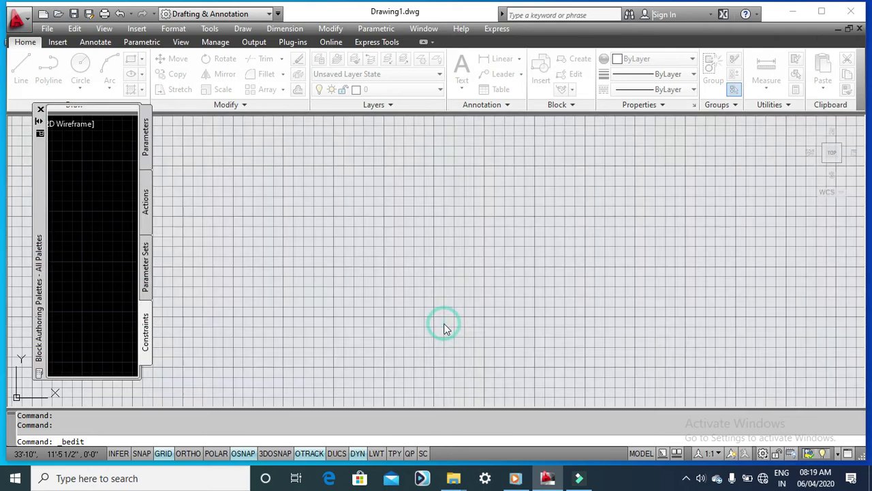
{"action": "scroll", "coordinate": [506, 346], "scroll_direction": "up", "scroll_amount": 5}
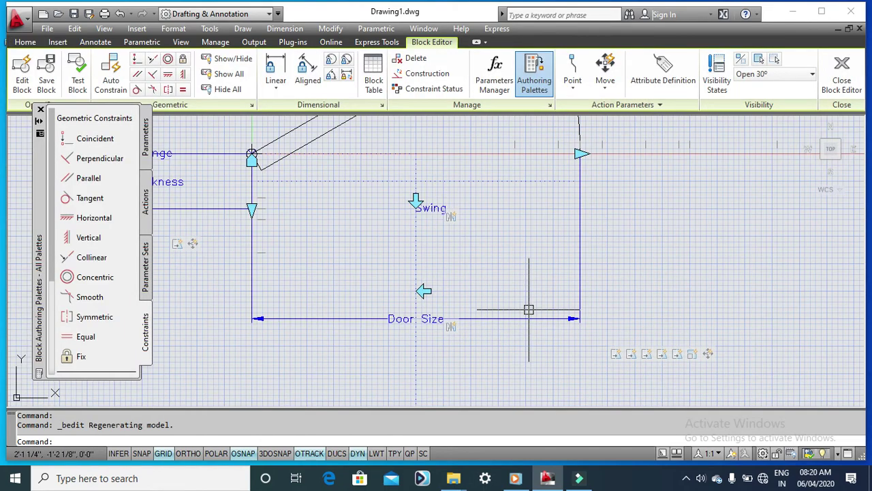
{"action": "left_click", "coordinate": [522, 317]}
{"action": "right_click", "coordinate": [530, 315]}
{"action": "left_click", "coordinate": [553, 438]}
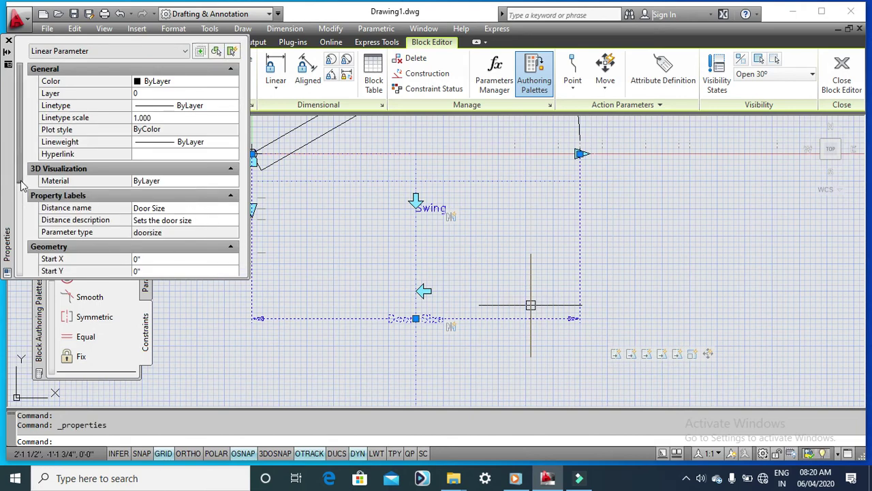
{"action": "scroll", "coordinate": [22, 185], "scroll_direction": "down", "scroll_amount": 5}
Add 1'-8" to the Door Size distance value list and close Properties
{"action": "left_click", "coordinate": [185, 197]}
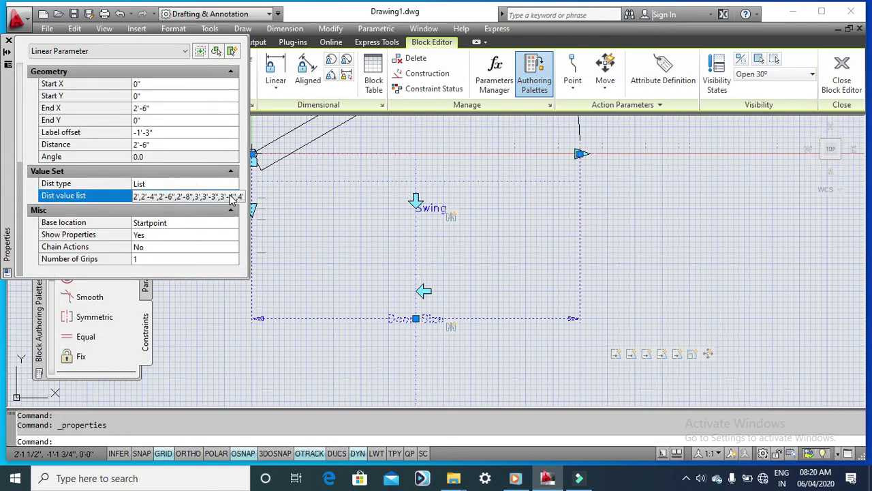
{"action": "left_click", "coordinate": [232, 197]}
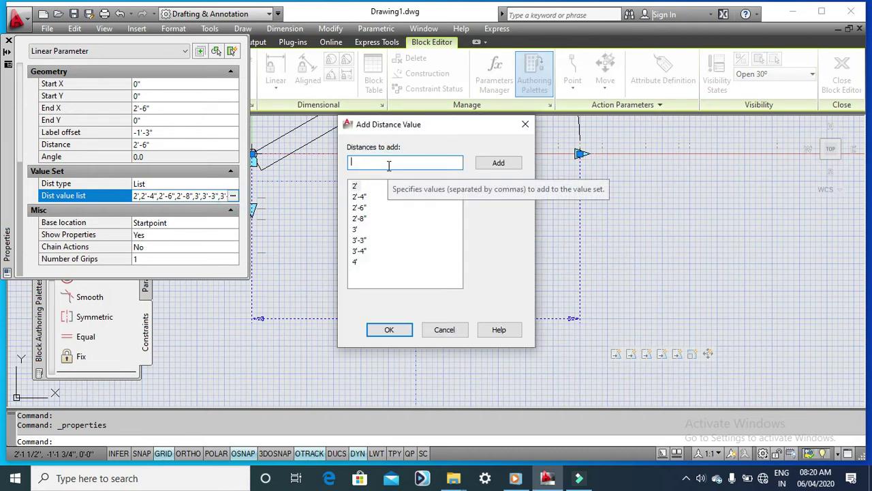
{"action": "type", "text": "1'8\""}
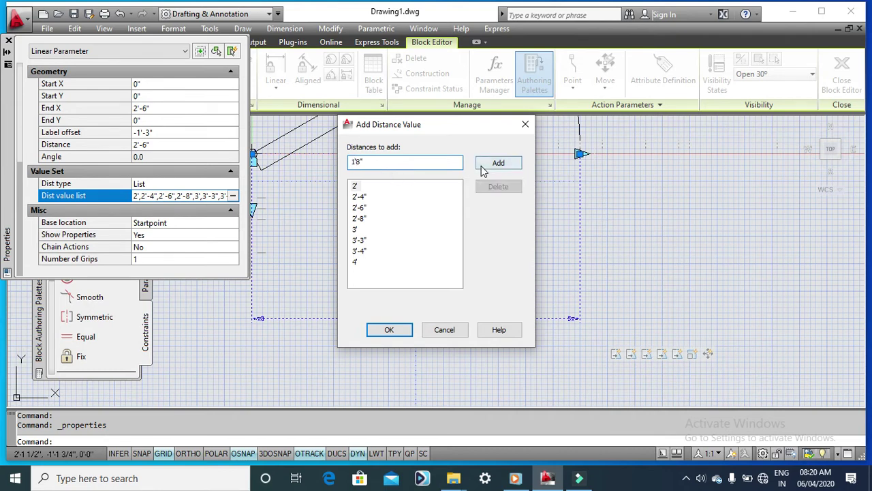
{"action": "left_click", "coordinate": [481, 166]}
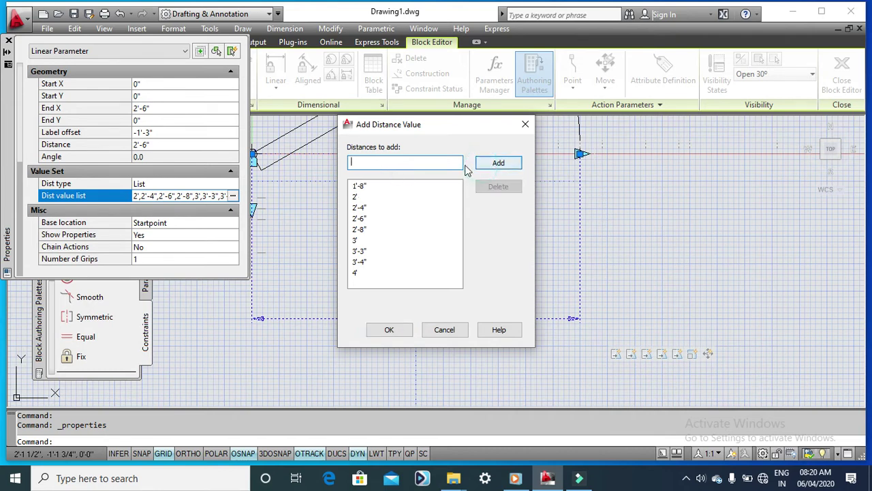
{"action": "left_click", "coordinate": [389, 331]}
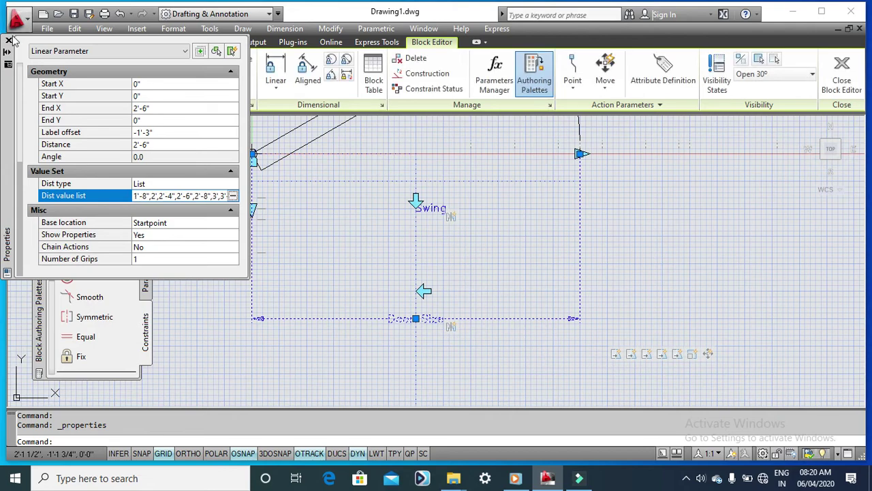
{"action": "left_click", "coordinate": [8, 41]}
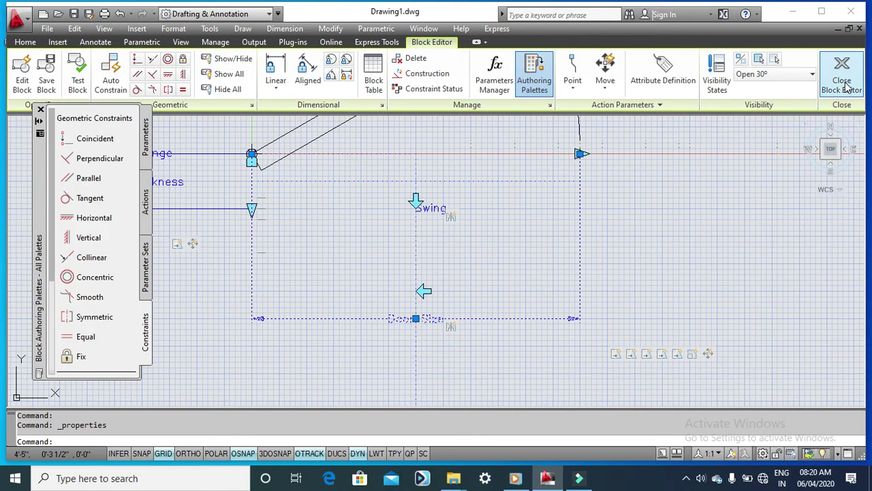
Bring the Wall Thickness parameter into view and open its properties
{"action": "middle_click_drag", "start_coordinate": [337, 255], "coordinate": [572, 282]}
{"action": "left_click", "coordinate": [375, 210]}
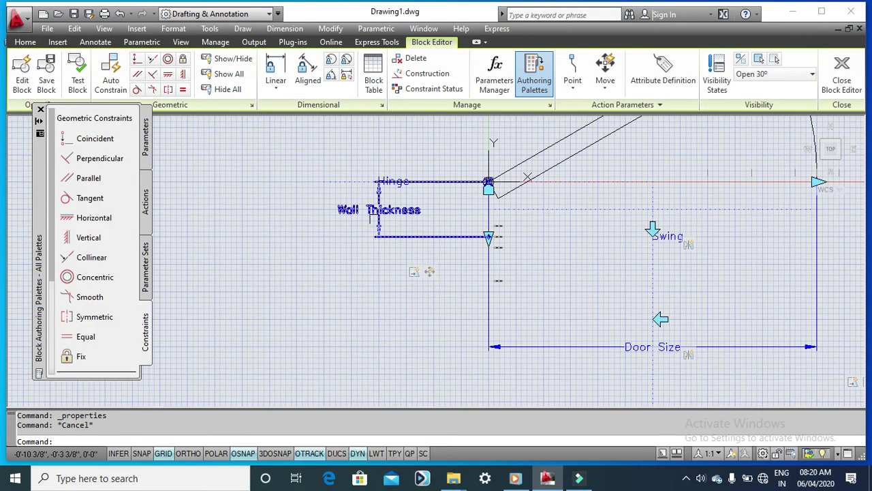
{"action": "right_click", "coordinate": [438, 212]}
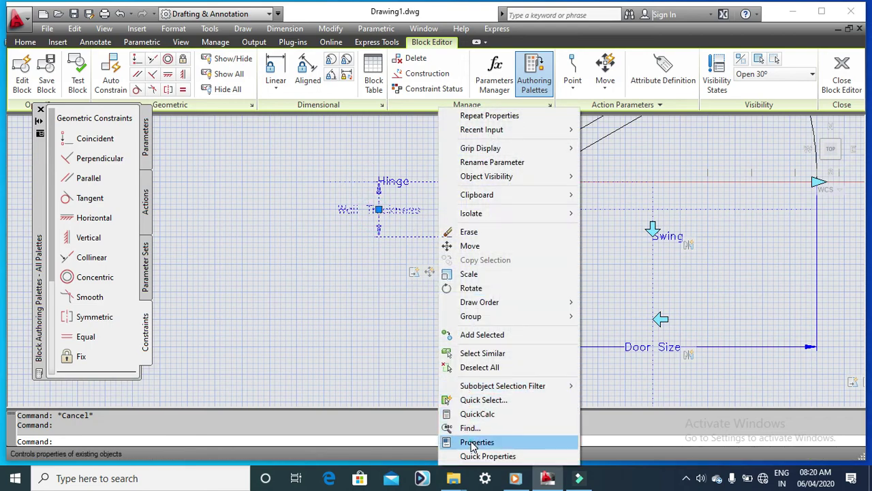
{"action": "left_click", "coordinate": [469, 440]}
{"action": "scroll", "coordinate": [20, 208], "scroll_direction": "down", "scroll_amount": 5}
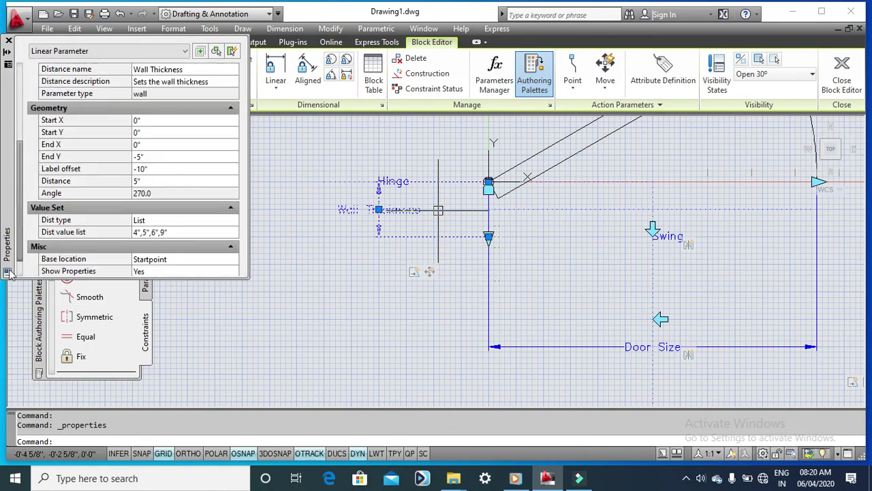
Add 7.5" to the Wall Thickness distance value list and close Properties
{"action": "left_click", "coordinate": [170, 196]}
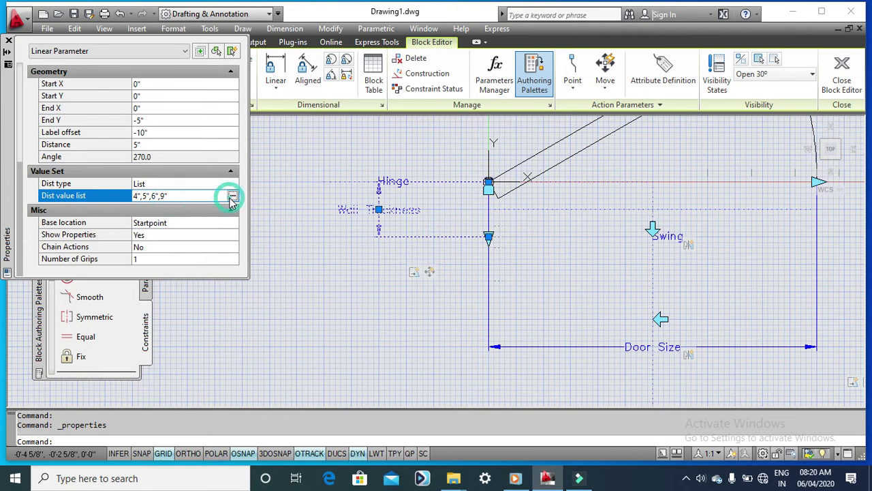
{"action": "left_click", "coordinate": [232, 196]}
{"action": "left_click", "coordinate": [382, 163]}
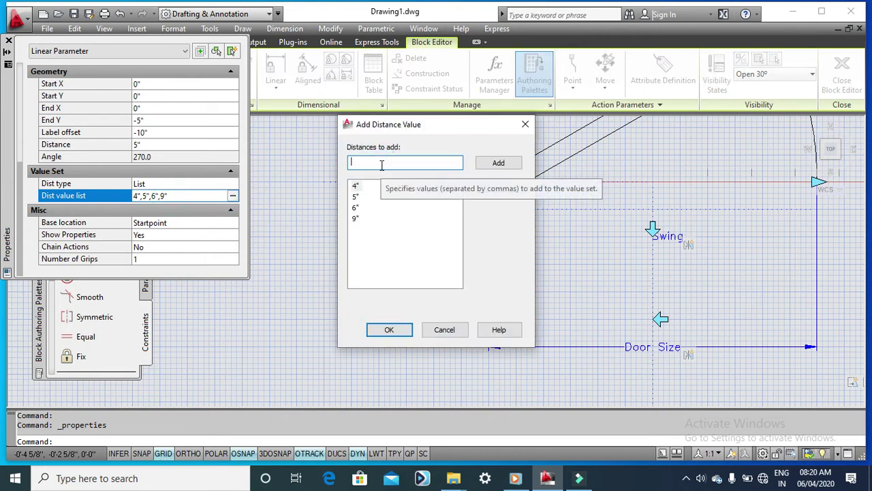
{"action": "type", "text": "7.5\""}
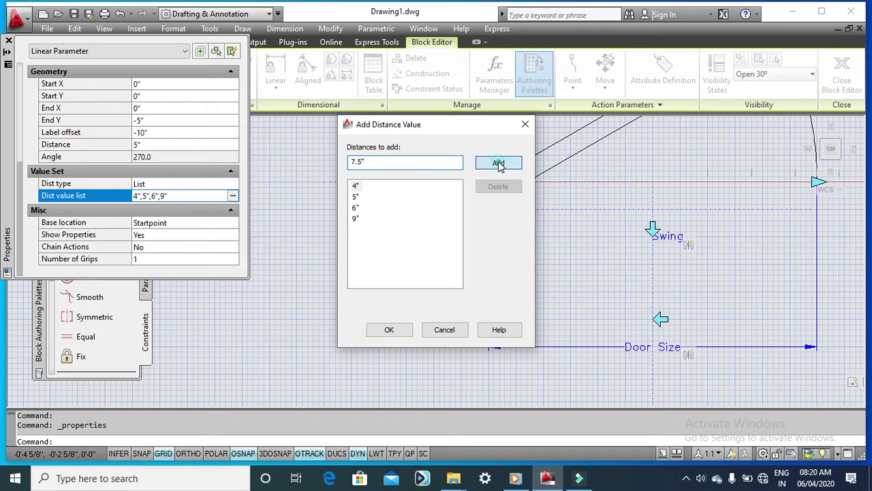
{"action": "left_click", "coordinate": [498, 164]}
{"action": "left_click", "coordinate": [388, 330]}
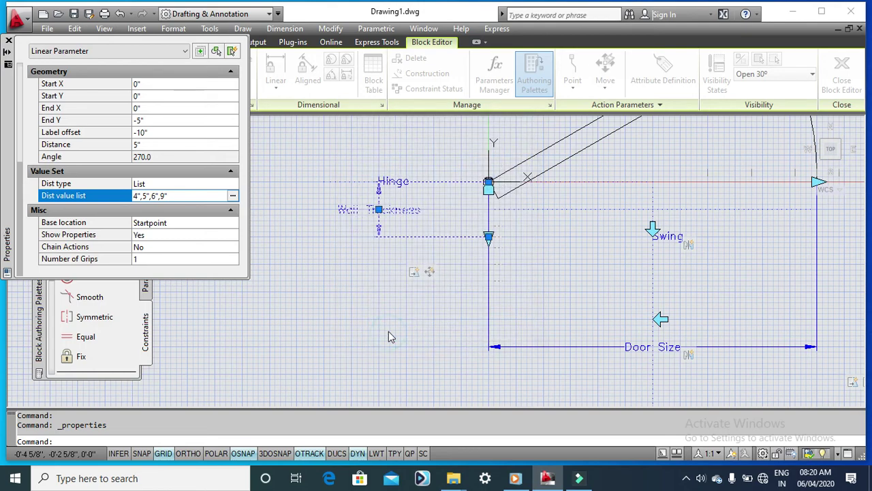
{"action": "left_click", "coordinate": [9, 41]}
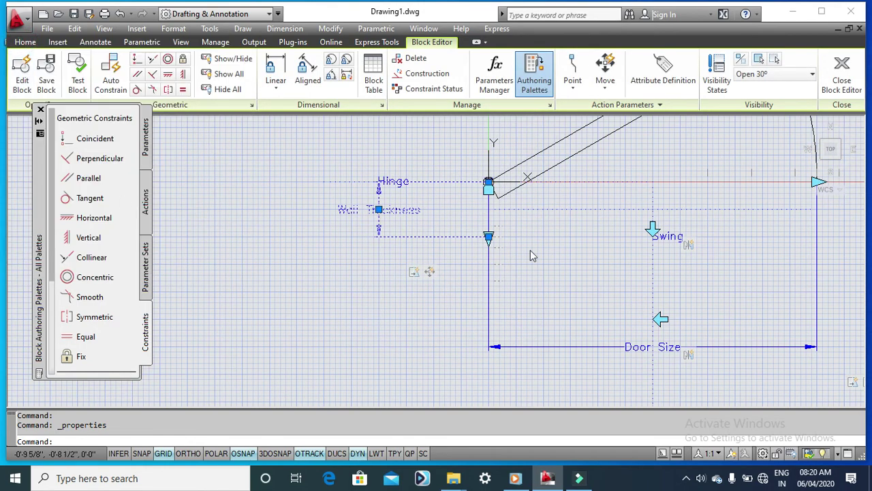
Save the block, then stretch the door's wall thickness grip with Ortho on
{"action": "left_click", "coordinate": [842, 73]}
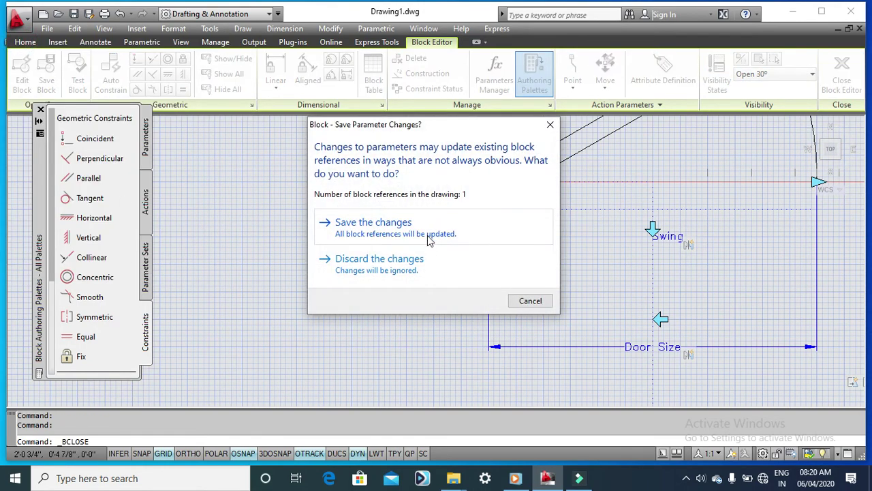
{"action": "left_click", "coordinate": [427, 240]}
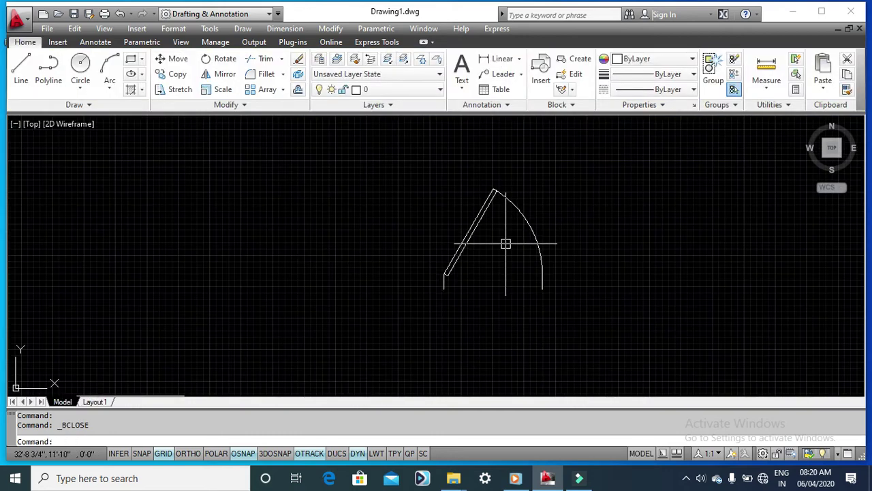
{"action": "left_click", "coordinate": [470, 238]}
{"action": "scroll", "coordinate": [441, 293], "scroll_direction": "up", "scroll_amount": 2}
{"action": "scroll", "coordinate": [443, 286], "scroll_direction": "up", "scroll_amount": 2}
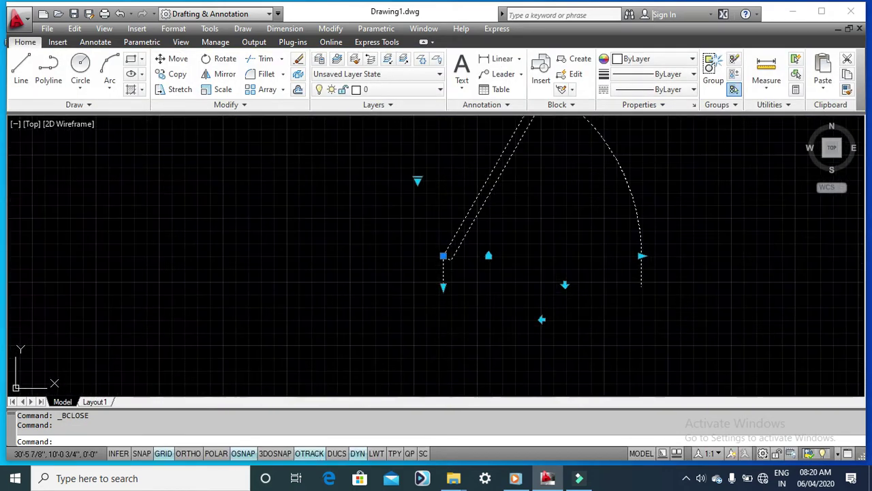
{"action": "left_click", "coordinate": [443, 286]}
{"action": "scroll", "coordinate": [442, 288], "scroll_direction": "up", "scroll_amount": 3}
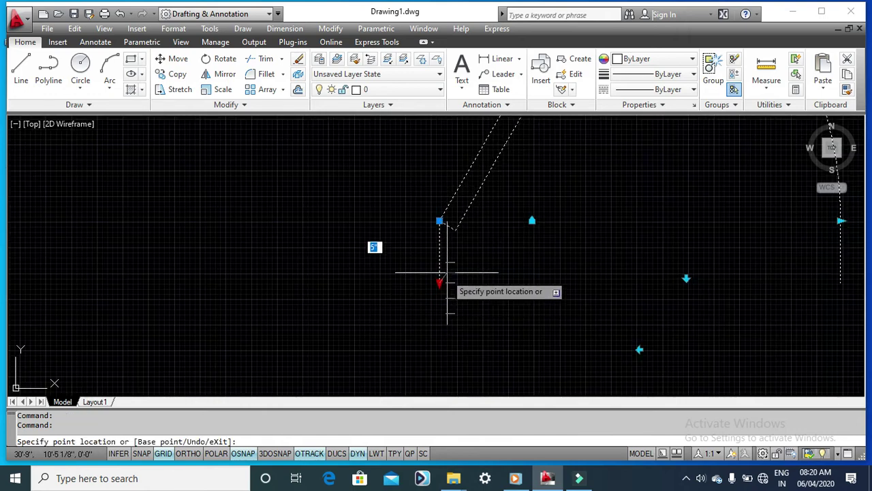
{"action": "scroll", "coordinate": [443, 280], "scroll_direction": "up", "scroll_amount": 3}
{"action": "left_click", "coordinate": [194, 453]}
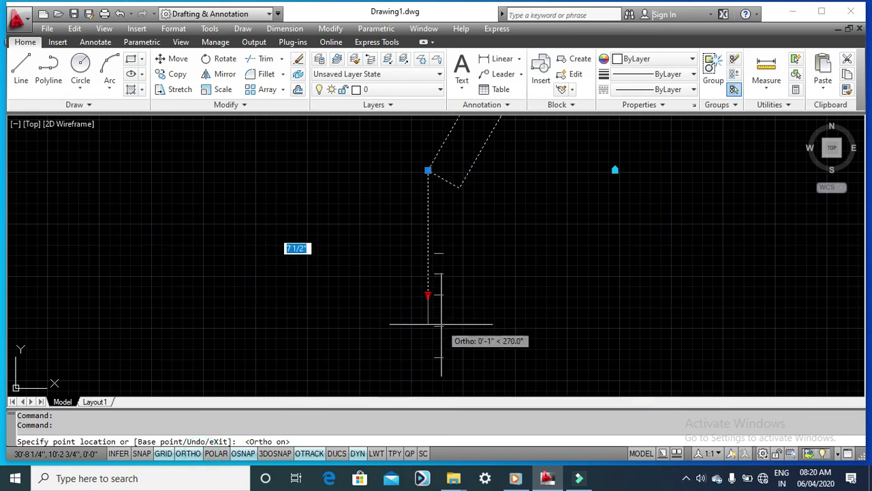
{"action": "left_click", "coordinate": [442, 327]}
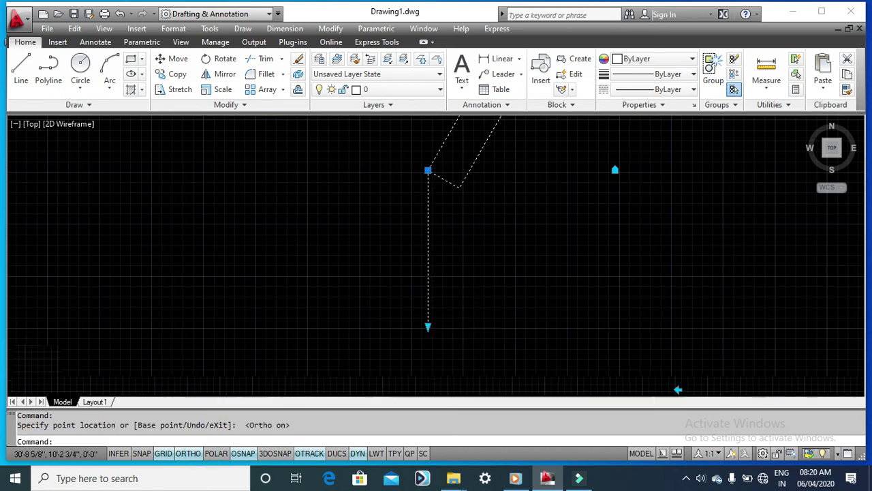
{"action": "scroll", "coordinate": [493, 317], "scroll_direction": "down", "scroll_amount": 4}
{"action": "key", "text": "Escape"}
Reselect the door and stretch its Door Size grip to a new size
{"action": "left_click", "coordinate": [520, 282]}
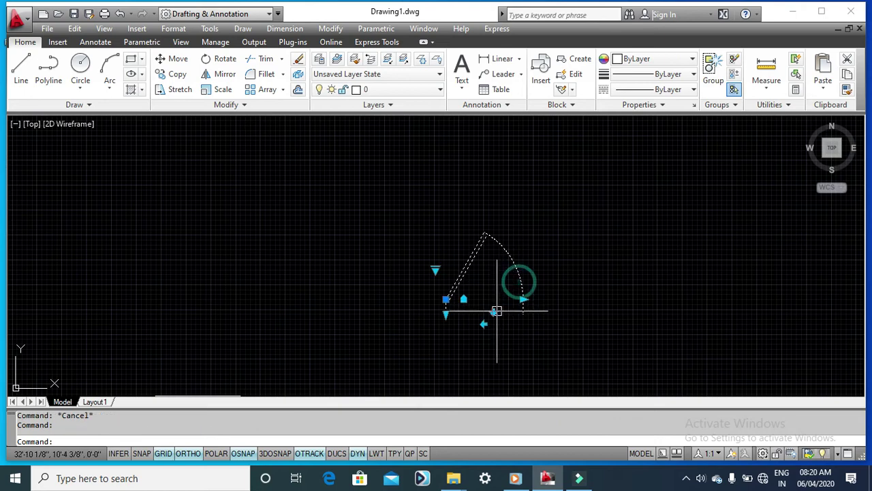
{"action": "scroll", "coordinate": [524, 299], "scroll_direction": "up", "scroll_amount": 2}
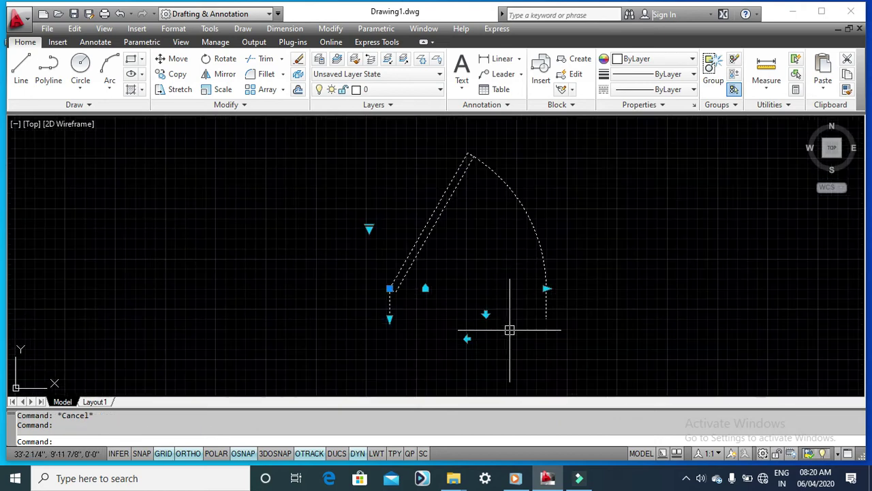
{"action": "left_click", "coordinate": [545, 288]}
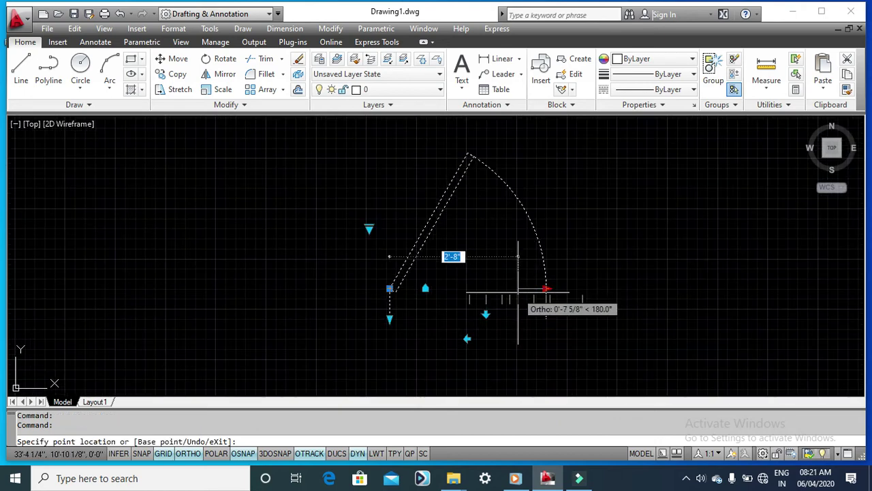
{"action": "left_click", "coordinate": [531, 291]}
{"action": "key", "text": "Escape"}
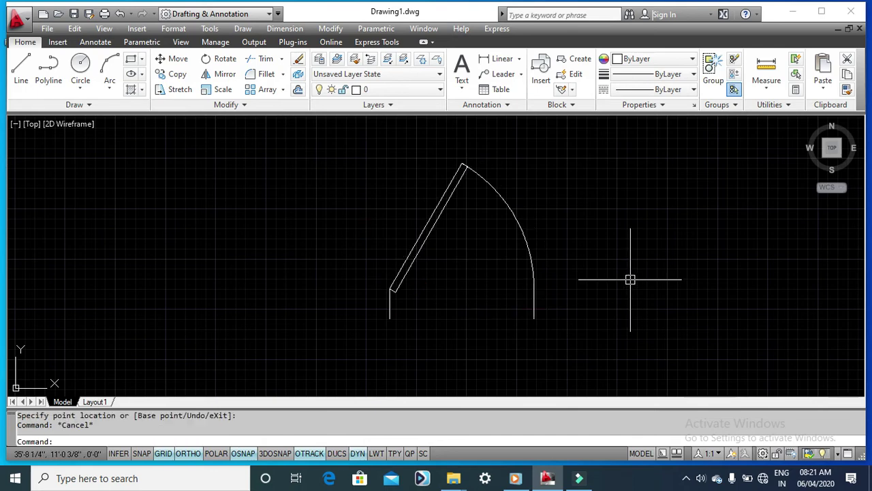
{"action": "scroll", "coordinate": [565, 273], "scroll_direction": "down", "scroll_amount": 6}
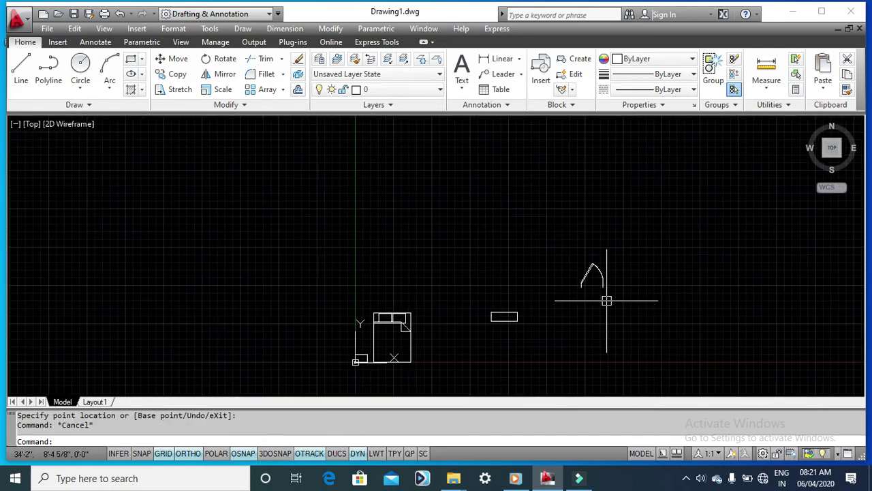
{"action": "scroll", "coordinate": [595, 242], "scroll_direction": "up", "scroll_amount": 3}
Insert a Window - Imperial block from the tool palettes, placing it above the door
{"action": "middle_click_drag", "start_coordinate": [597, 240], "coordinate": [547, 238]}
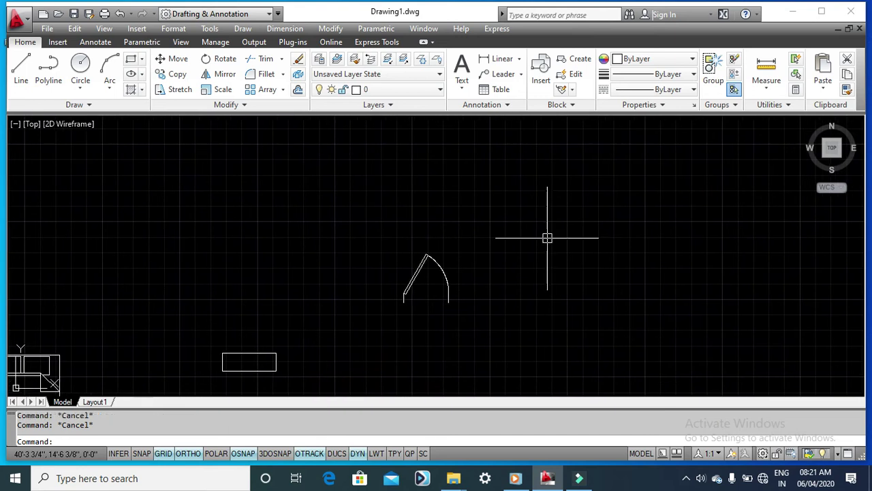
{"action": "type", "text": "p"}
{"action": "key", "text": "Return"}
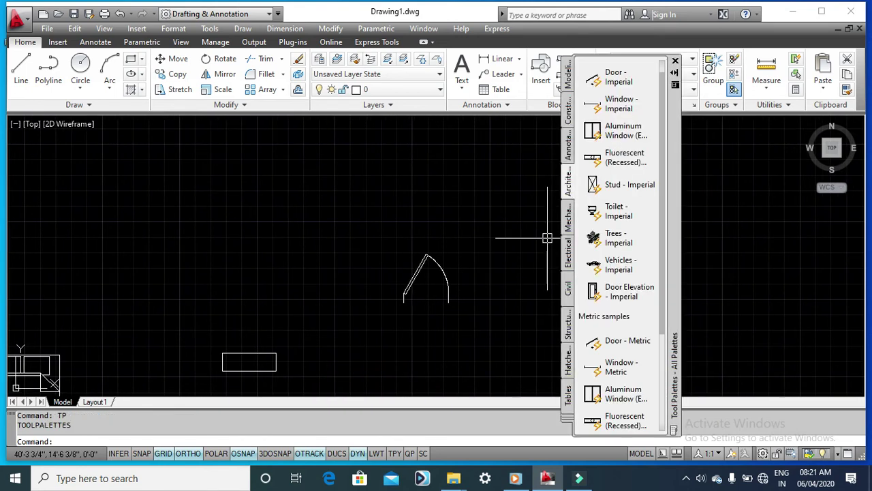
{"action": "left_click", "coordinate": [624, 99]}
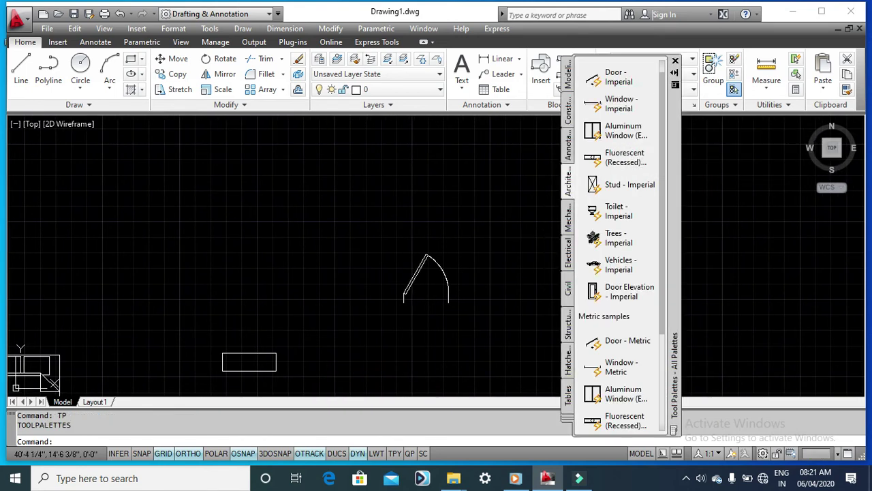
{"action": "left_click", "coordinate": [398, 207]}
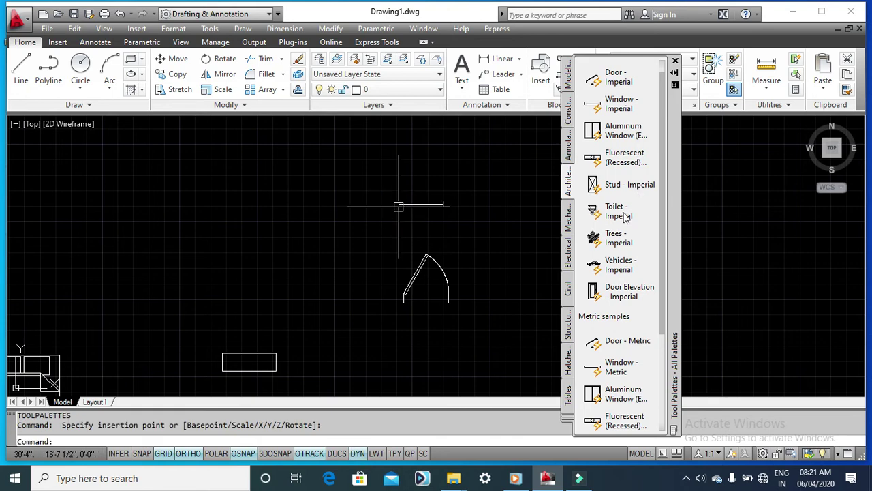
{"action": "key", "text": "Escape"}
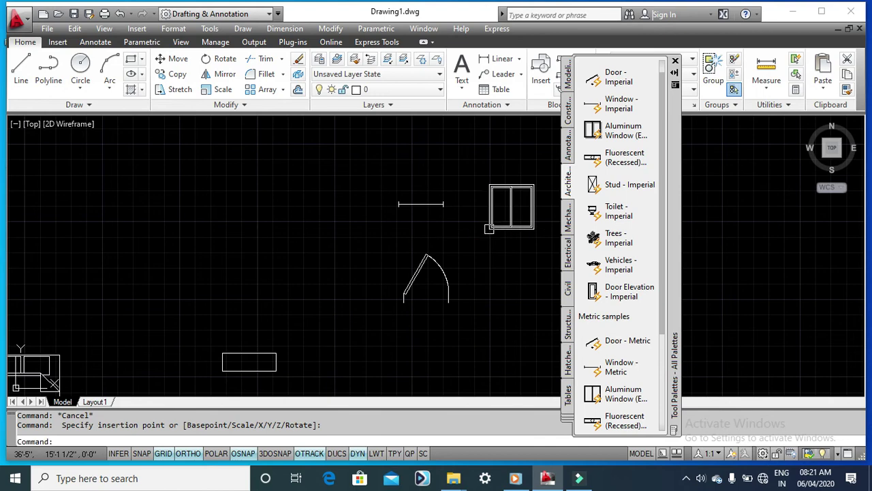
{"action": "left_click", "coordinate": [489, 230]}
Select the window block and stretch its width wider using its corner grip
{"action": "scroll", "coordinate": [504, 204], "scroll_direction": "up", "scroll_amount": 3}
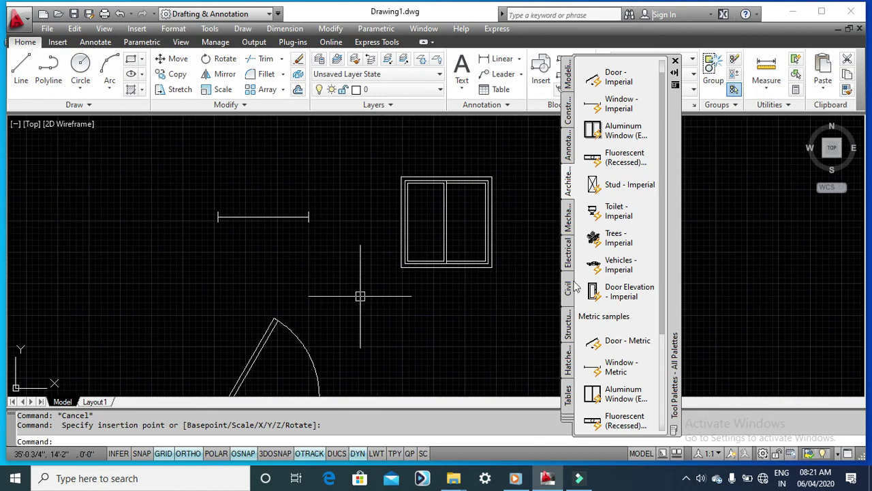
{"action": "scroll", "coordinate": [443, 203], "scroll_direction": "up", "scroll_amount": 2}
{"action": "left_click", "coordinate": [453, 175]}
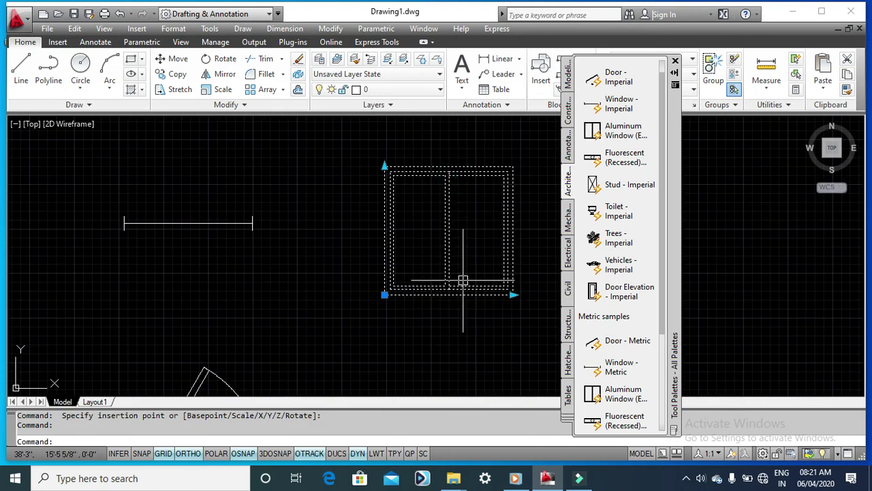
{"action": "middle_click_drag", "start_coordinate": [463, 280], "coordinate": [367, 299]}
{"action": "left_click", "coordinate": [417, 313]}
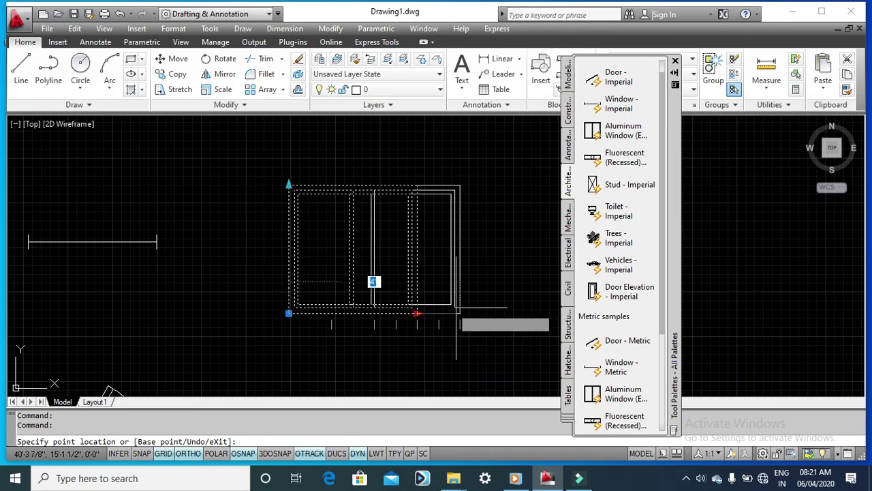
{"action": "key", "text": "Escape"}
Bring the door back into view and select the short horizontal line
{"action": "scroll", "coordinate": [434, 271], "scroll_direction": "down", "scroll_amount": 4}
{"action": "middle_click_drag", "start_coordinate": [343, 278], "coordinate": [368, 212]}
{"action": "left_click", "coordinate": [320, 195]}
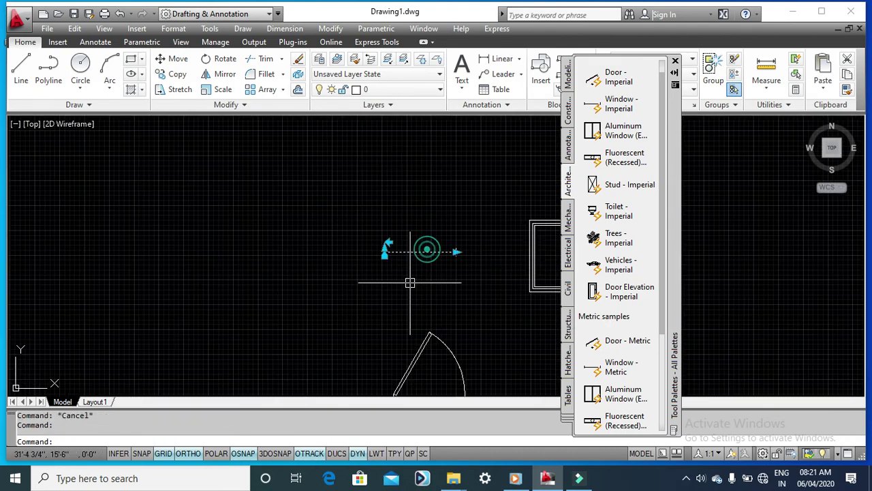